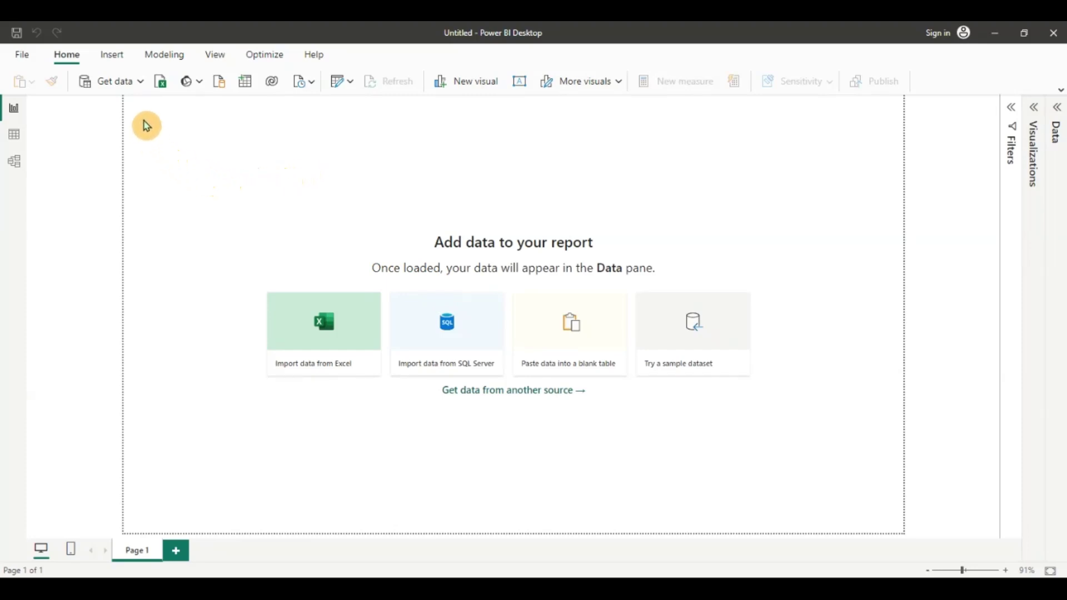
# - Choose Folder from the full Get Data source catalogue and connect to it
pyautogui.click(140, 89)
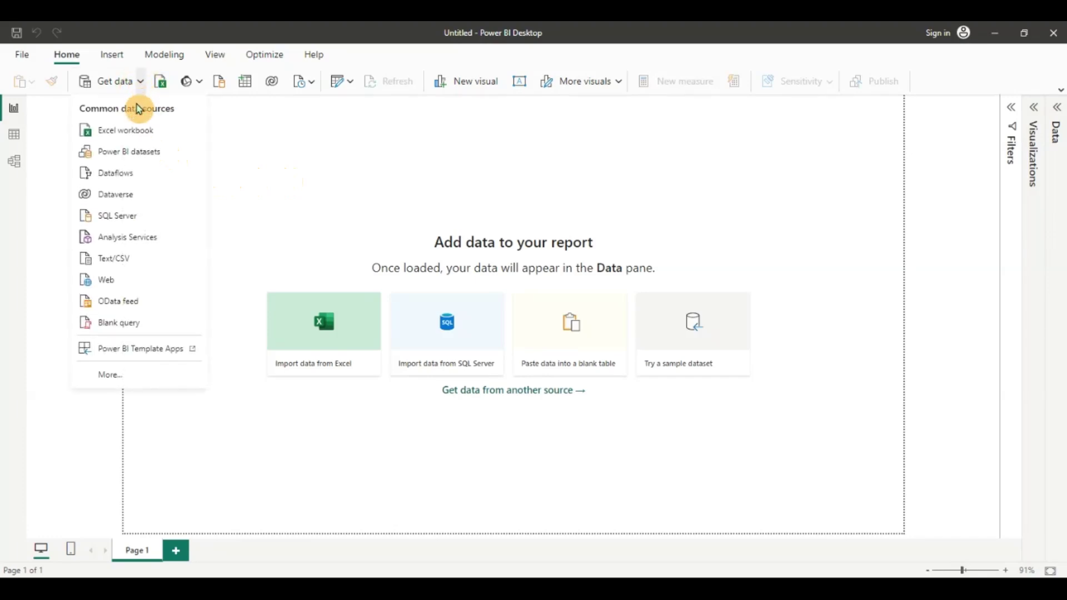
pyautogui.click(110, 375)
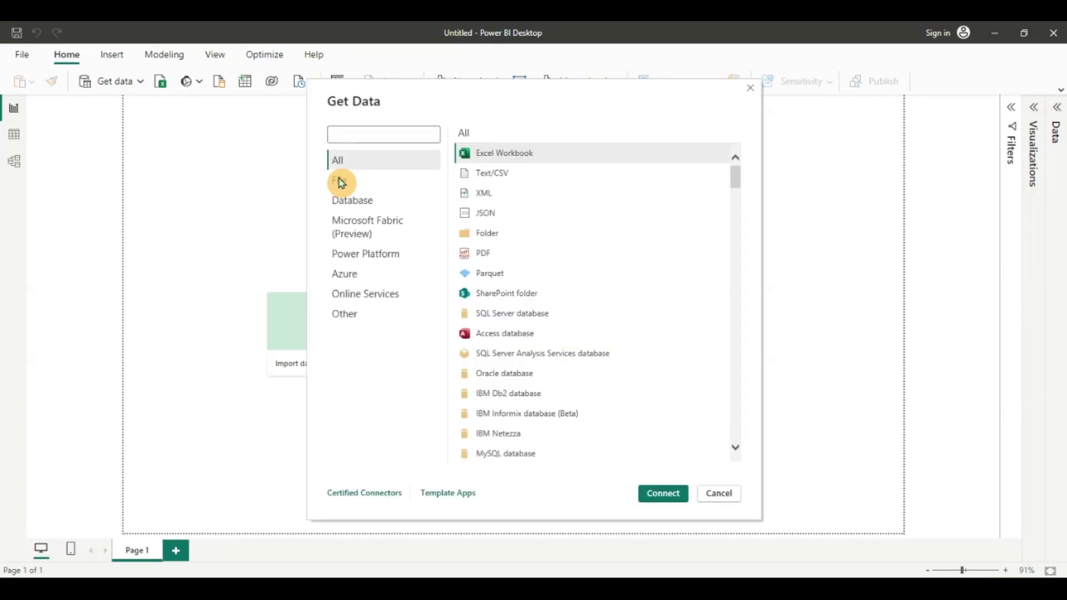
pyautogui.click(516, 242)
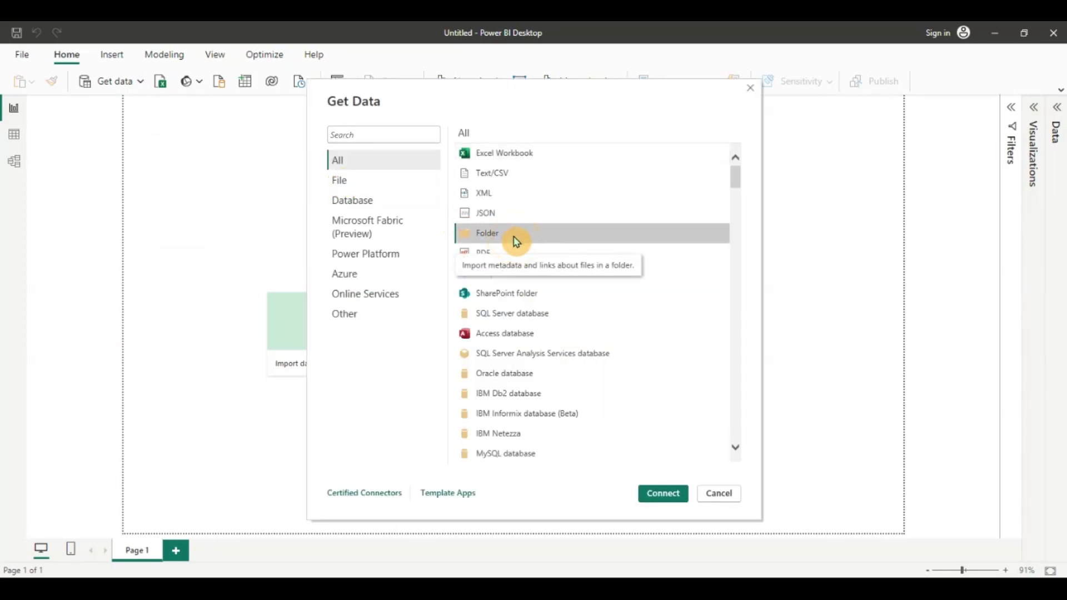
pyautogui.click(663, 493)
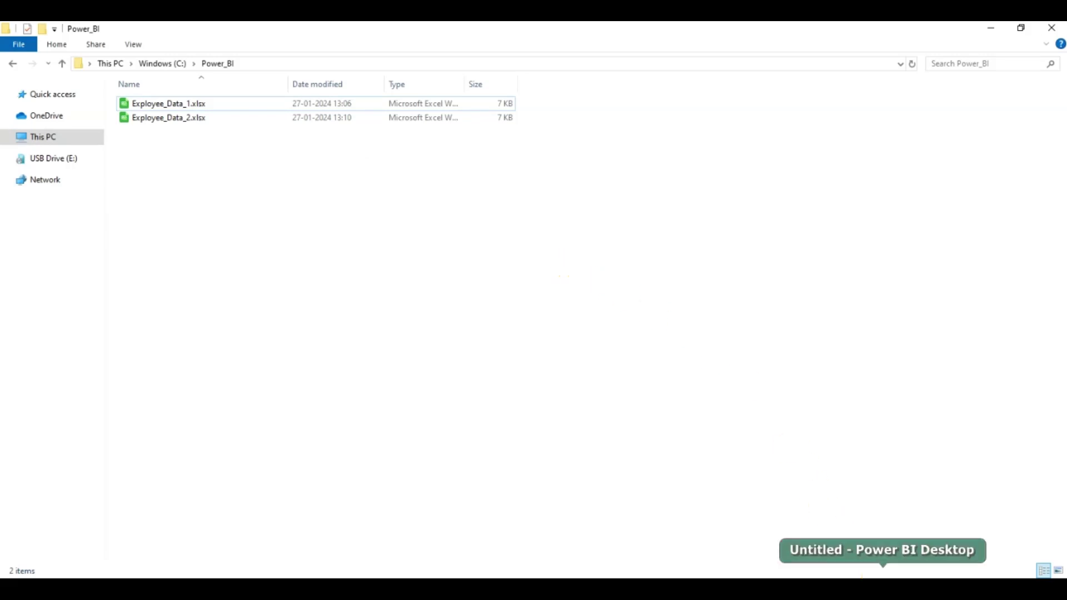
# - Paste C:\Power_BI into the Folder dialog's folder path field
pyautogui.click(876, 572)
pyautogui.write('C:\\Power_BI')
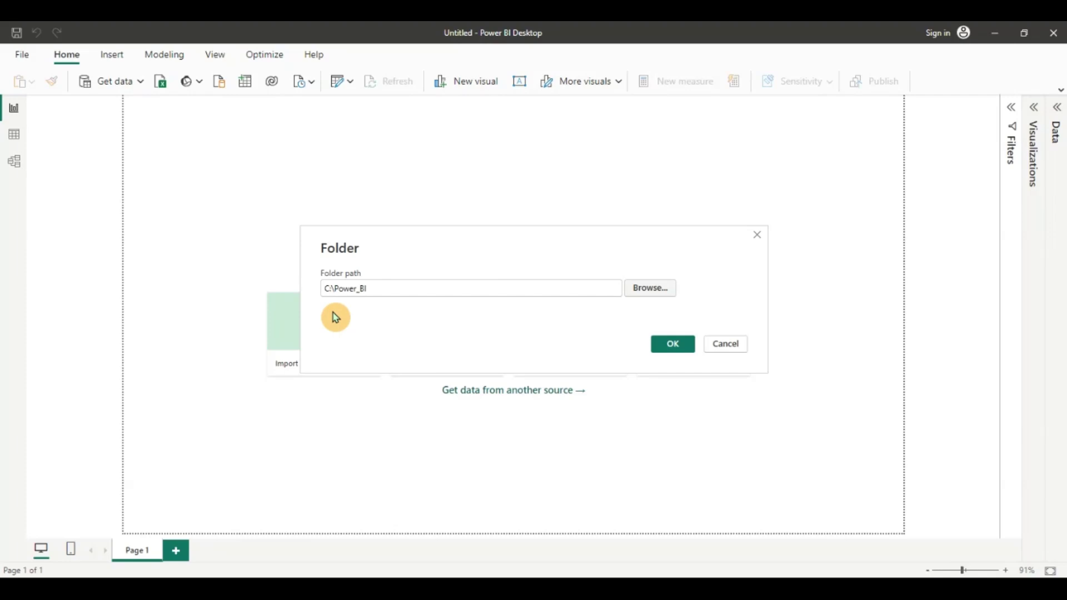
# - Confirm the C:\Power_BI folder and choose Combine & Transform Data
pyautogui.click(671, 344)
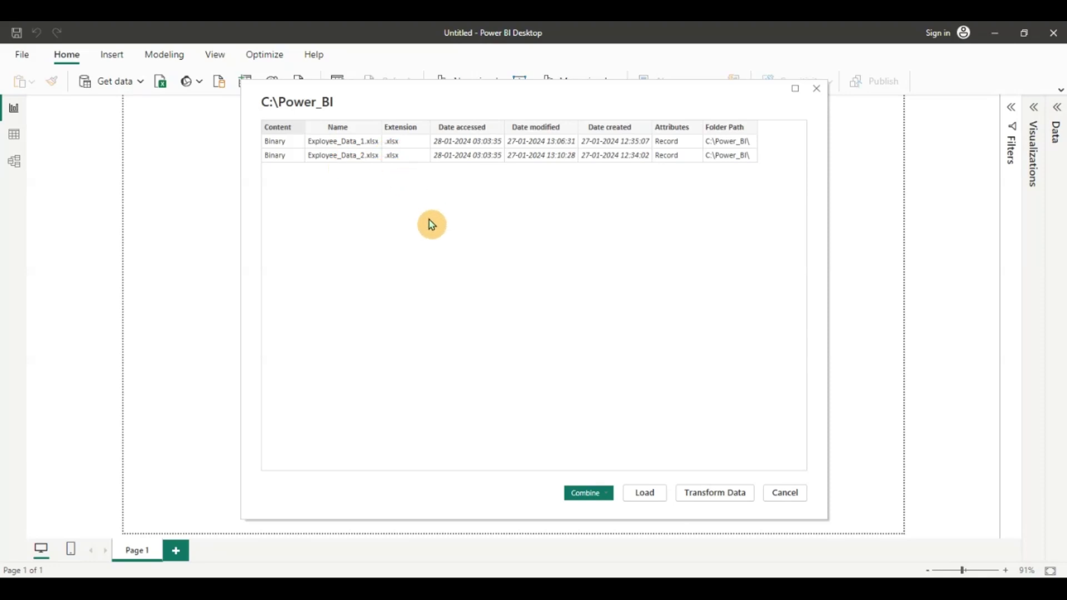
pyautogui.click(610, 496)
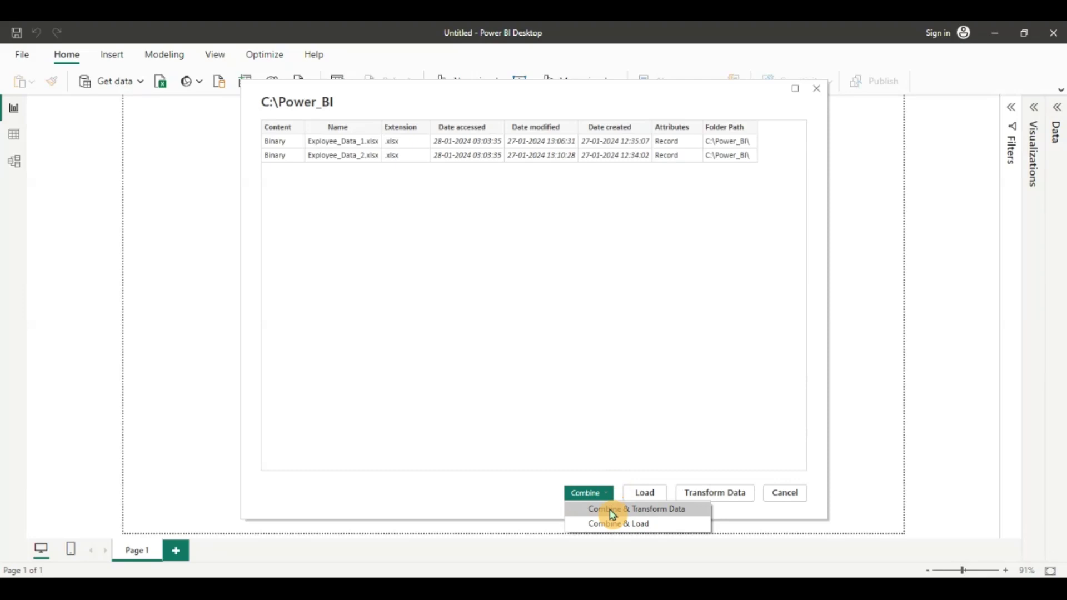
pyautogui.click(613, 514)
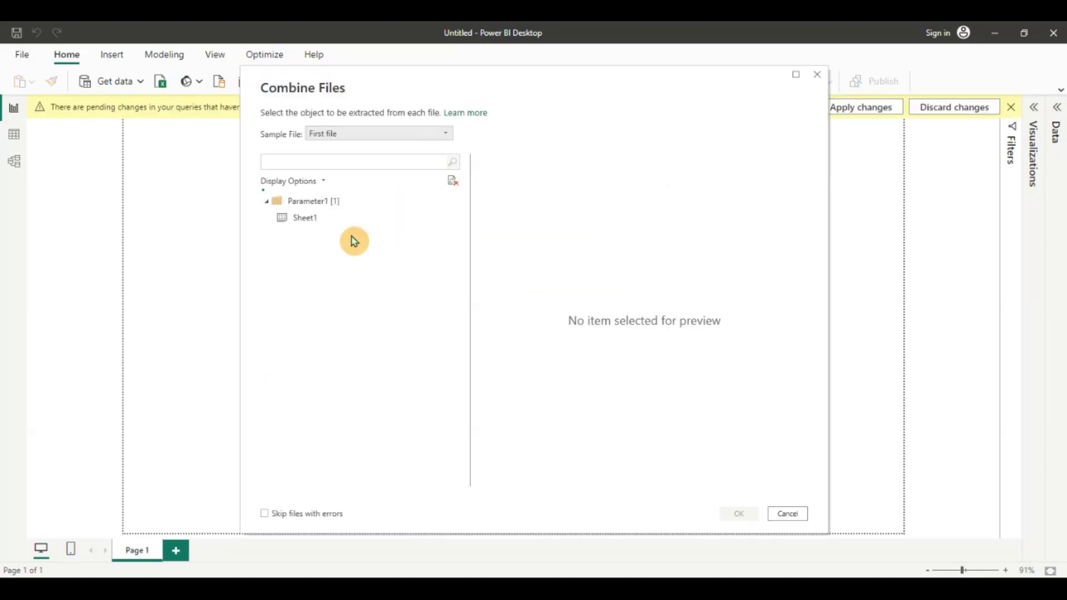
# - Combine Sheet1 from all workbooks, with Exployee_Data_2.xlsx as the sample file
pyautogui.click(307, 227)
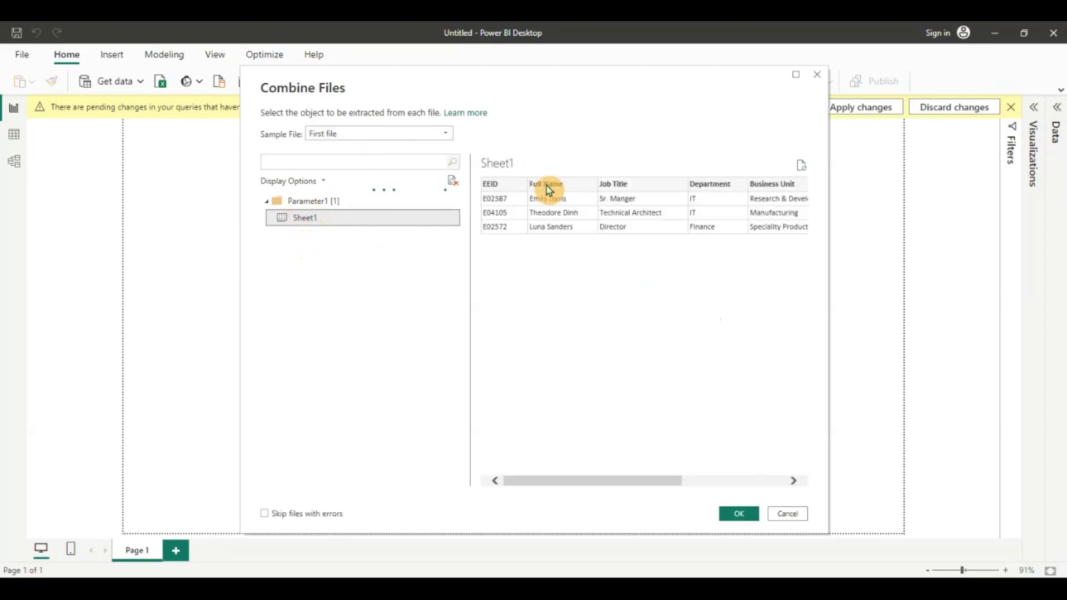
pyautogui.click(446, 134)
pyautogui.click(392, 175)
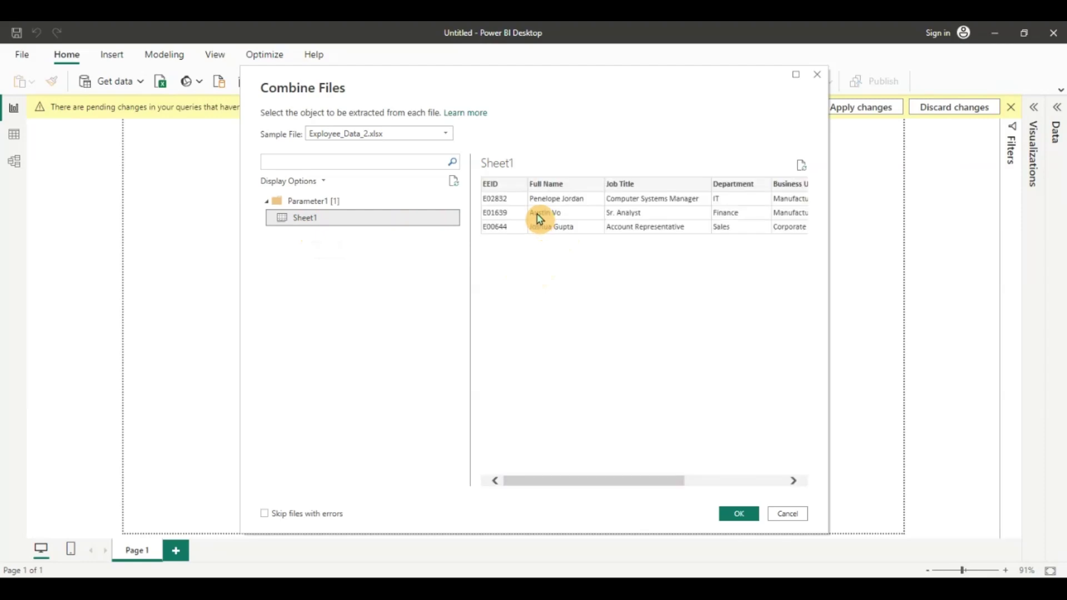
pyautogui.click(733, 518)
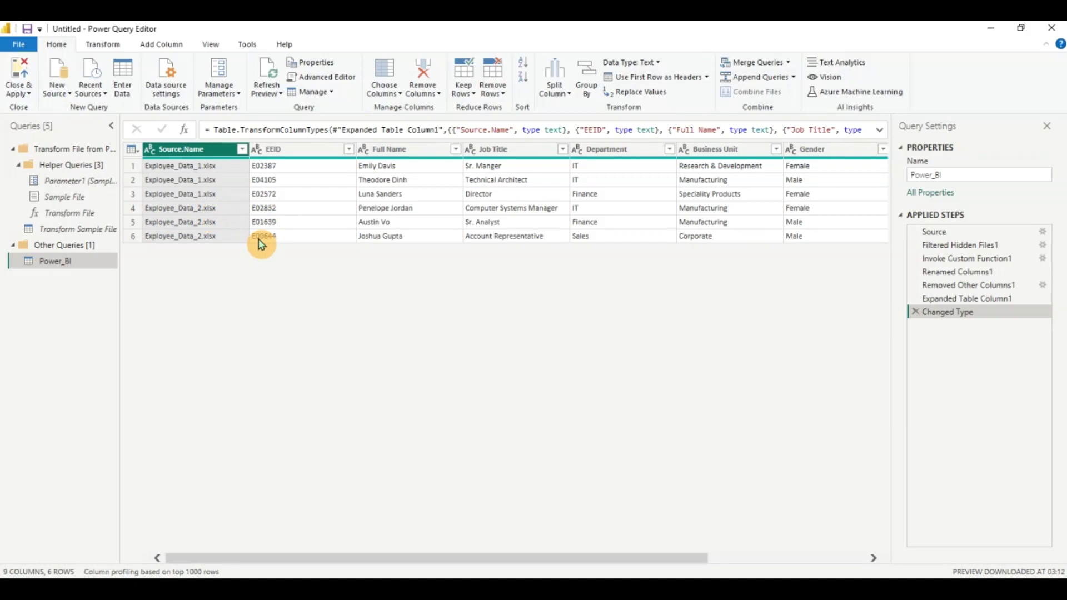
# - Remove the Source.Name column from the Power_BI query
pyautogui.rightClick(194, 155)
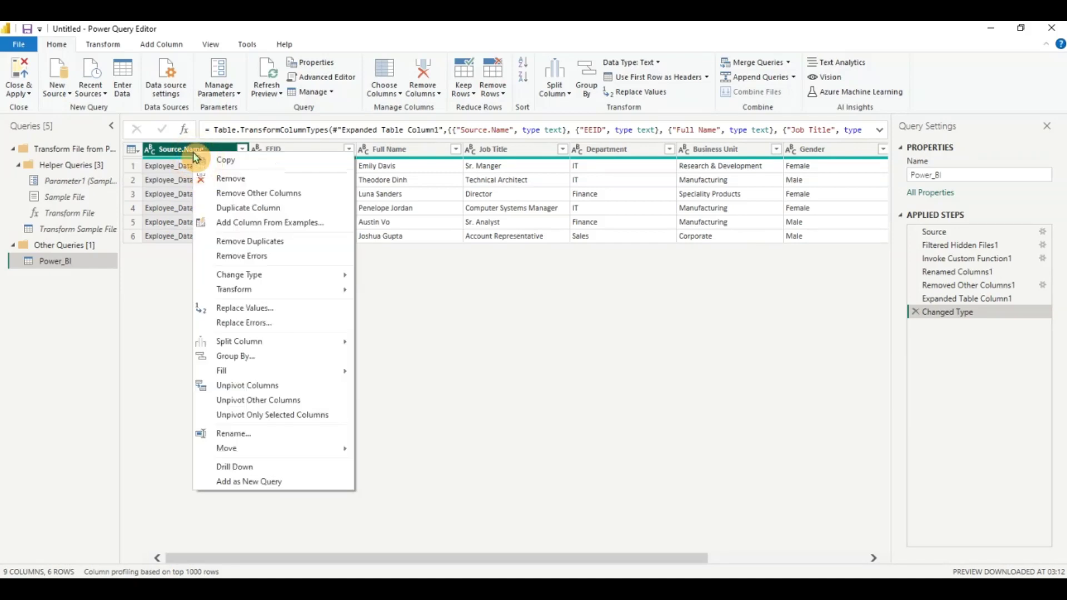
pyautogui.click(209, 179)
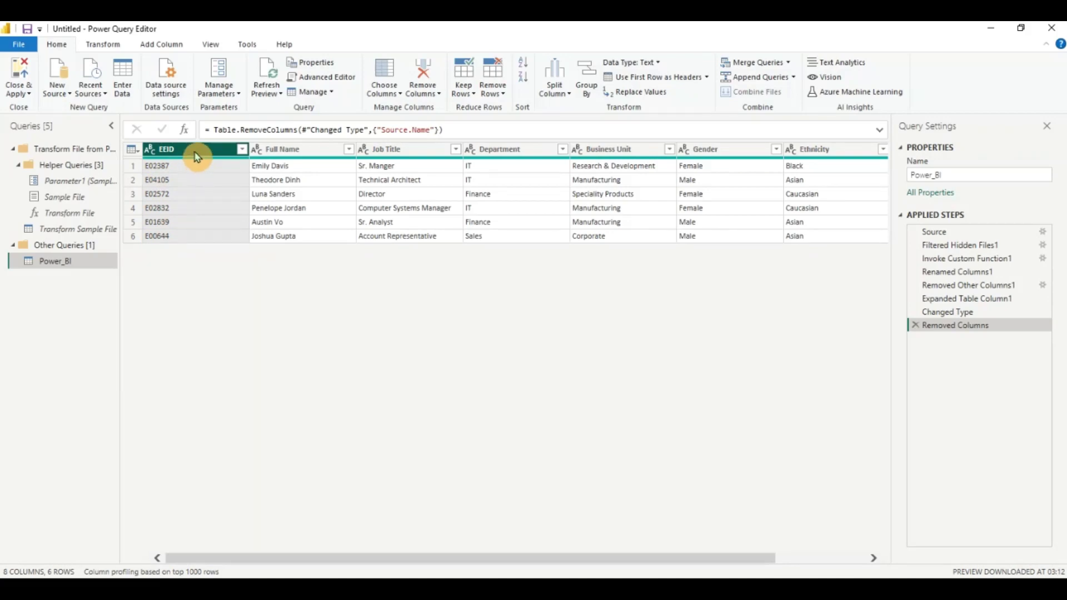
# - Split the EEID column once from the left after 2 characters
pyautogui.click(553, 95)
pyautogui.click(559, 122)
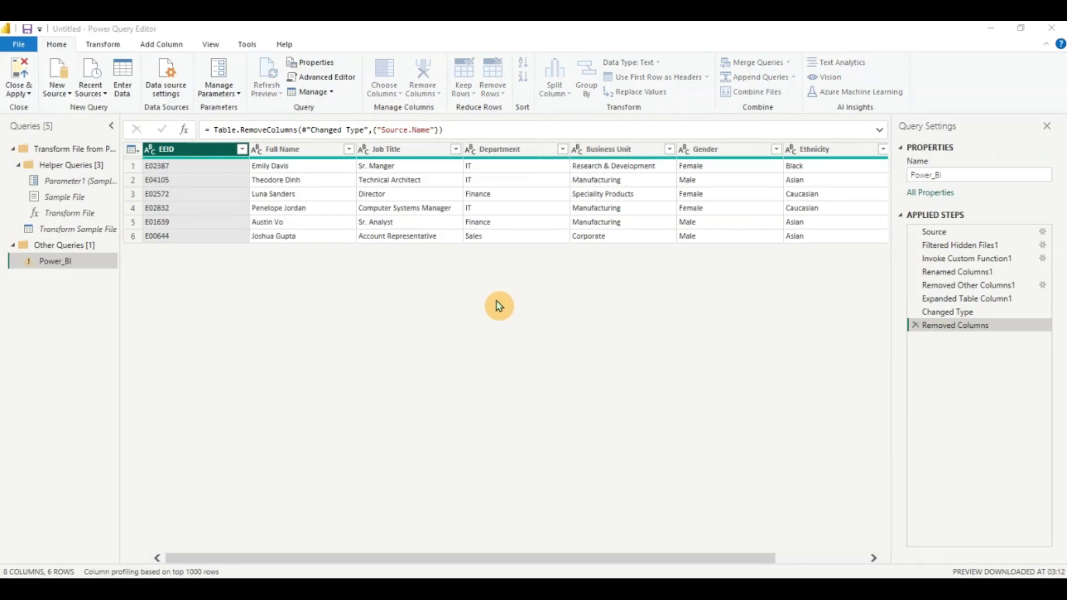
pyautogui.click(341, 256)
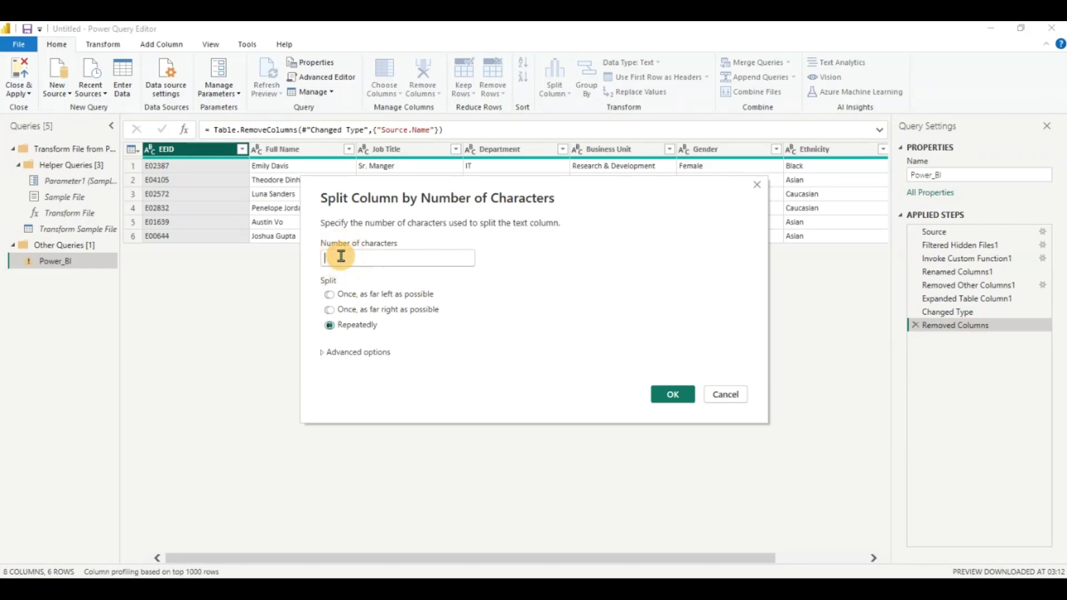
pyautogui.write('2')
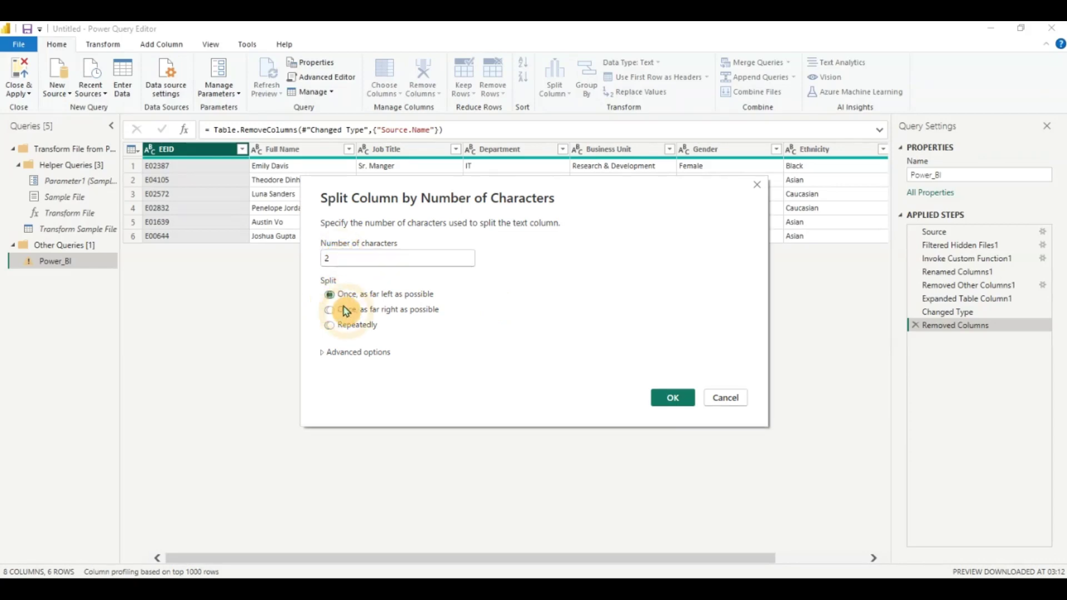
pyautogui.click(679, 399)
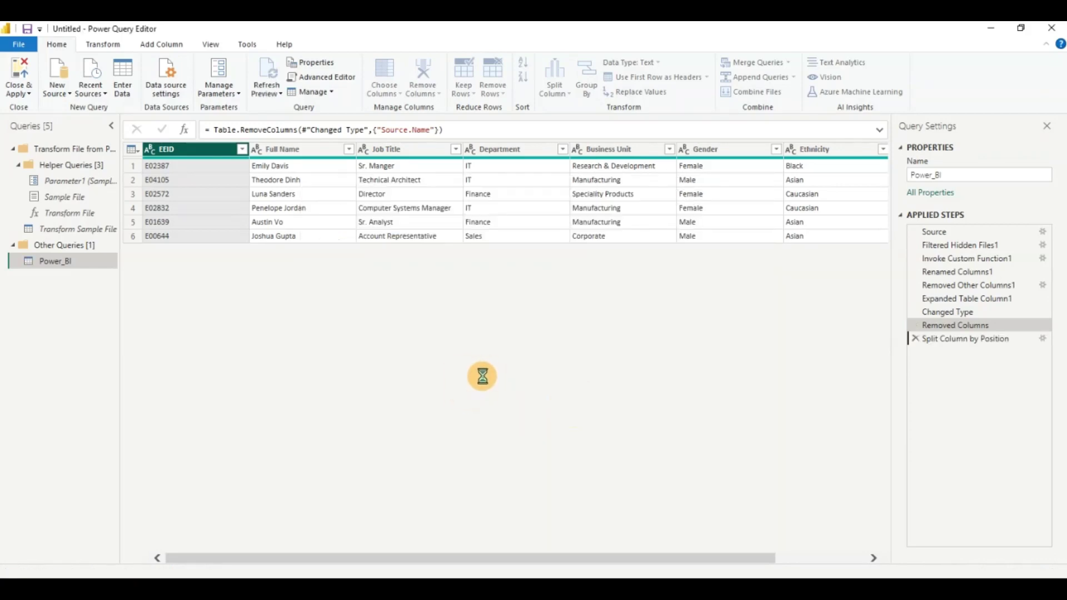
# - Delete the EEID.1 prefix column and rename EEID.2 to Emp No
pyautogui.rightClick(176, 150)
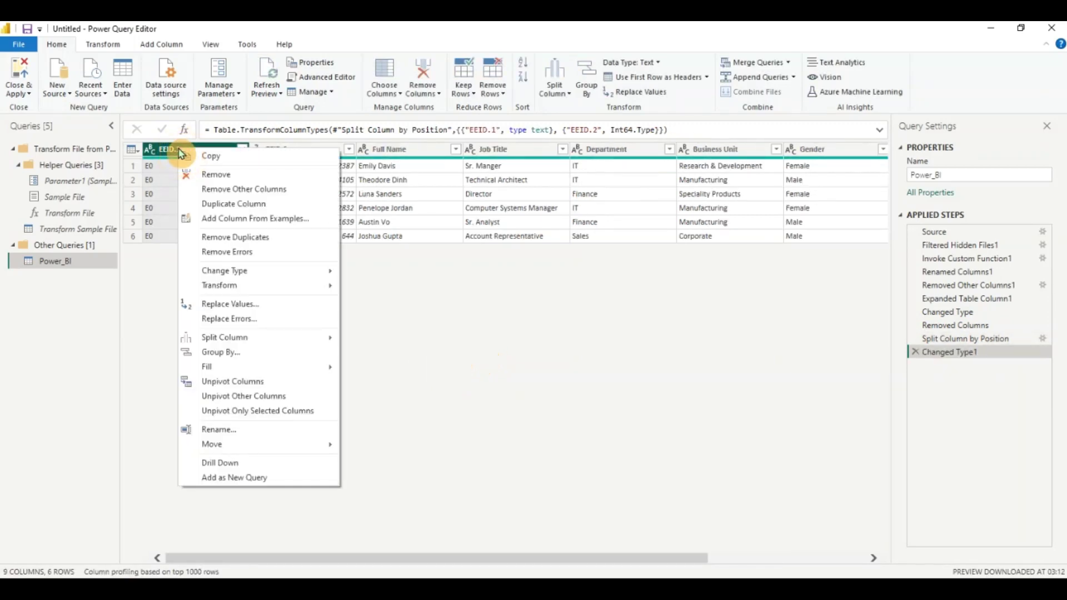
pyautogui.click(214, 178)
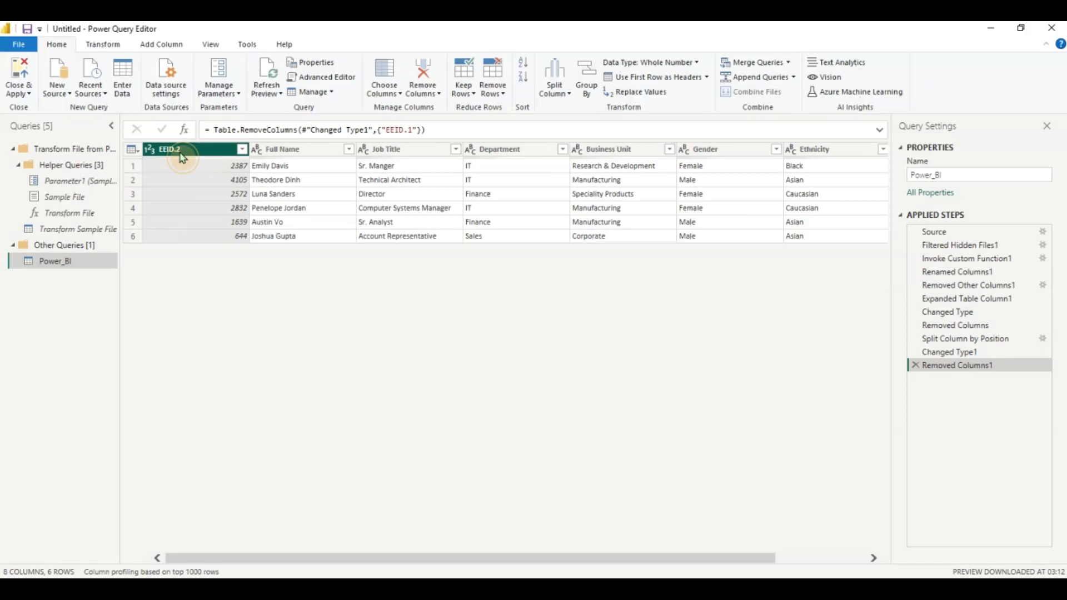
pyautogui.doubleClick(180, 151)
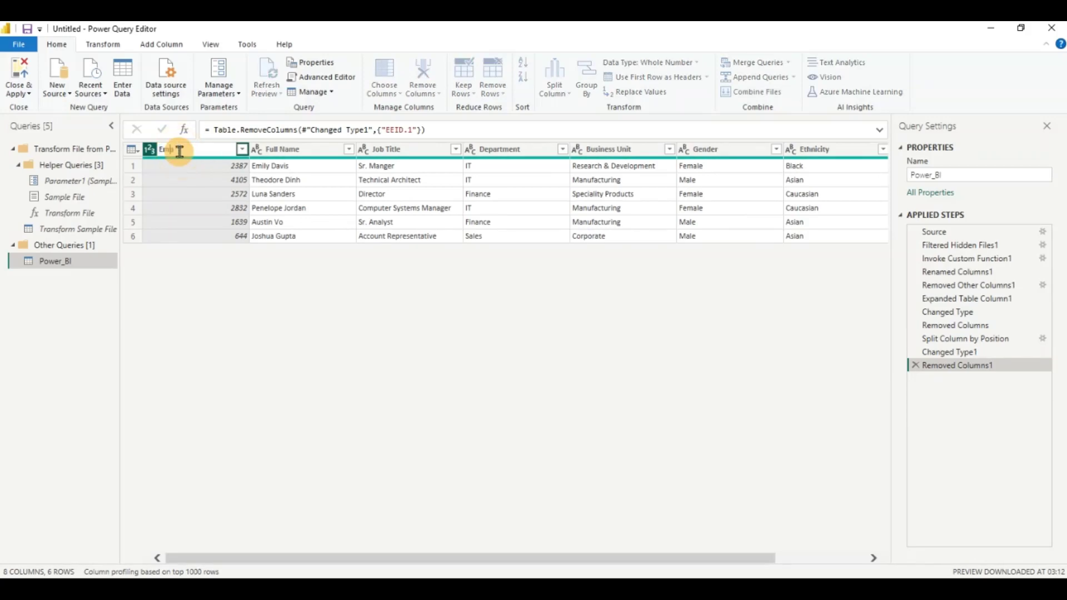
pyautogui.write('Emp No')
pyautogui.press('Return')
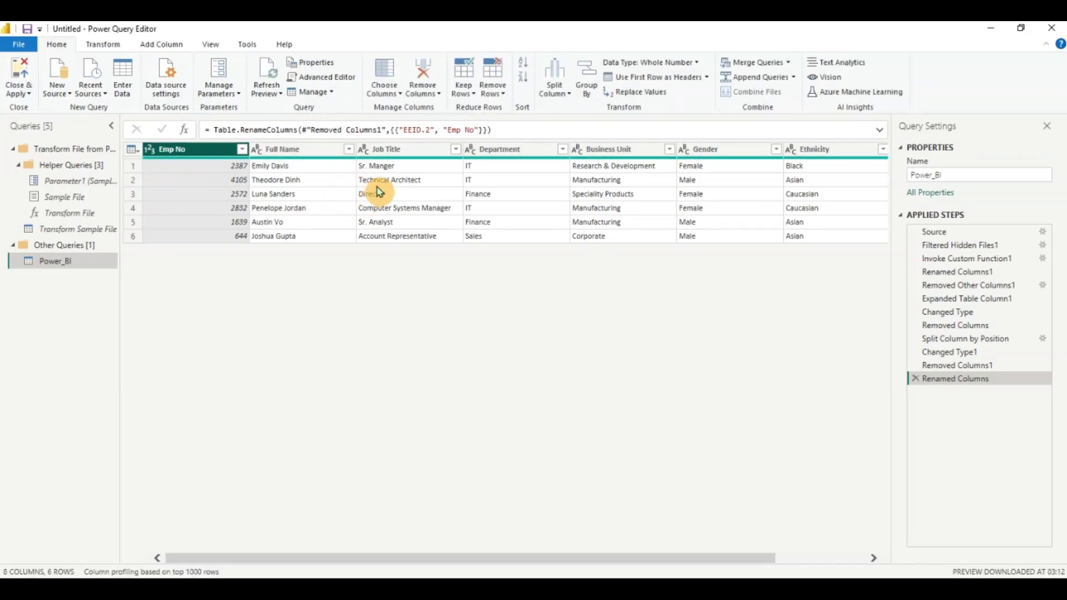
pyautogui.click(422, 154)
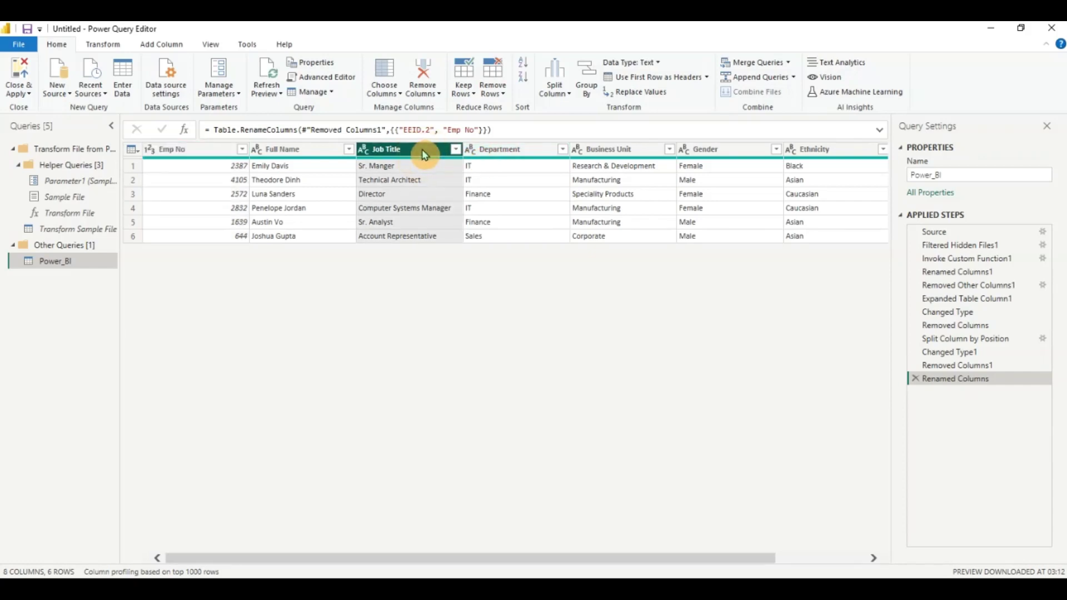
# - Merge Job Title and Department into one column with a custom '-' separator
pyautogui.keyDown('ctrl'); pyautogui.click(483, 154); pyautogui.keyUp('ctrl')
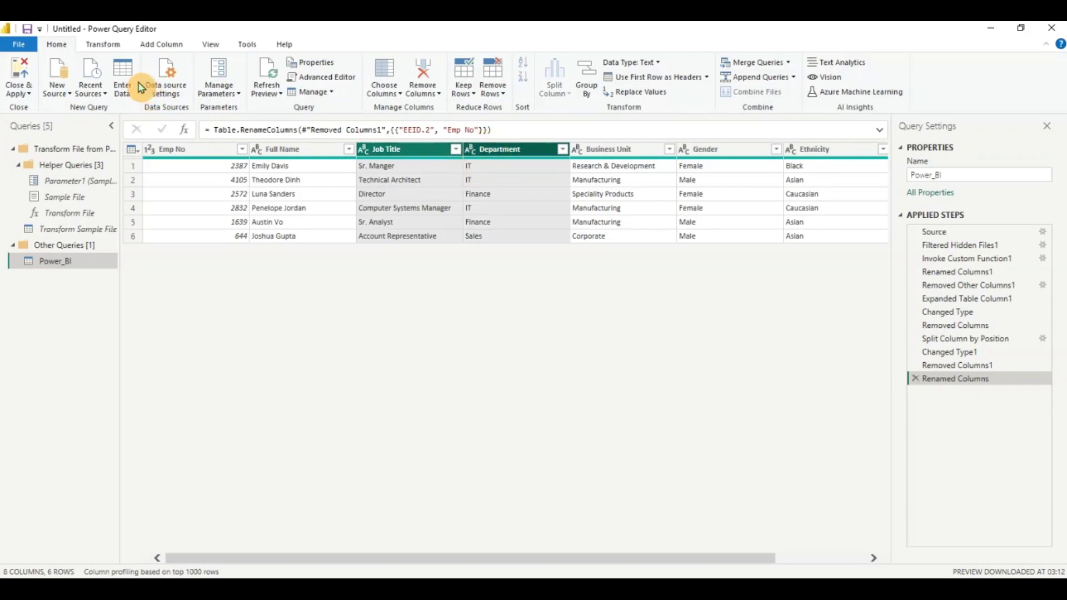
pyautogui.click(105, 44)
pyautogui.click(494, 63)
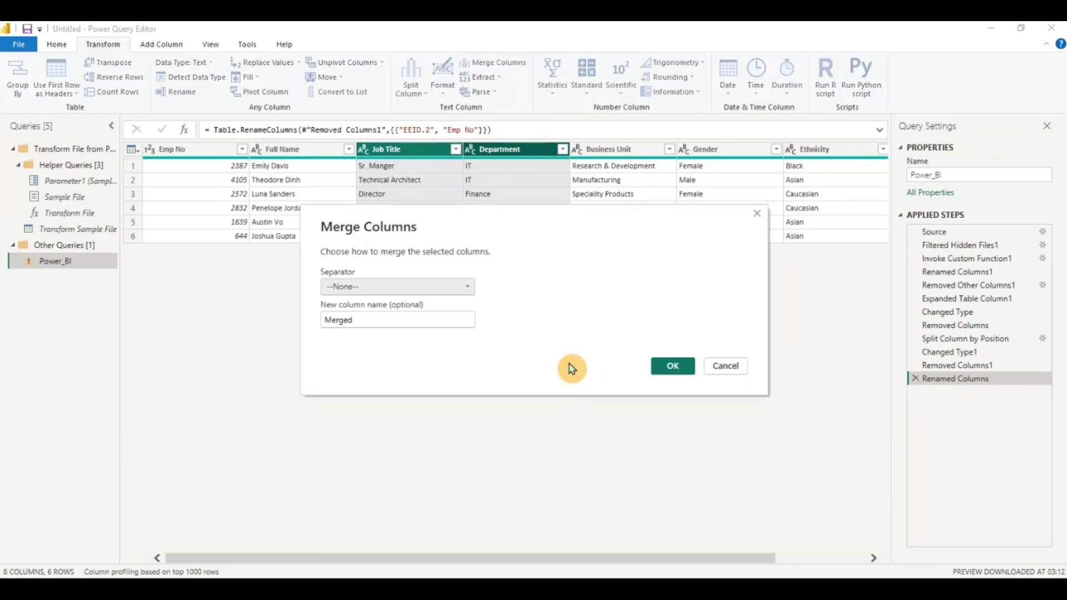
pyautogui.click(406, 288)
pyautogui.click(356, 396)
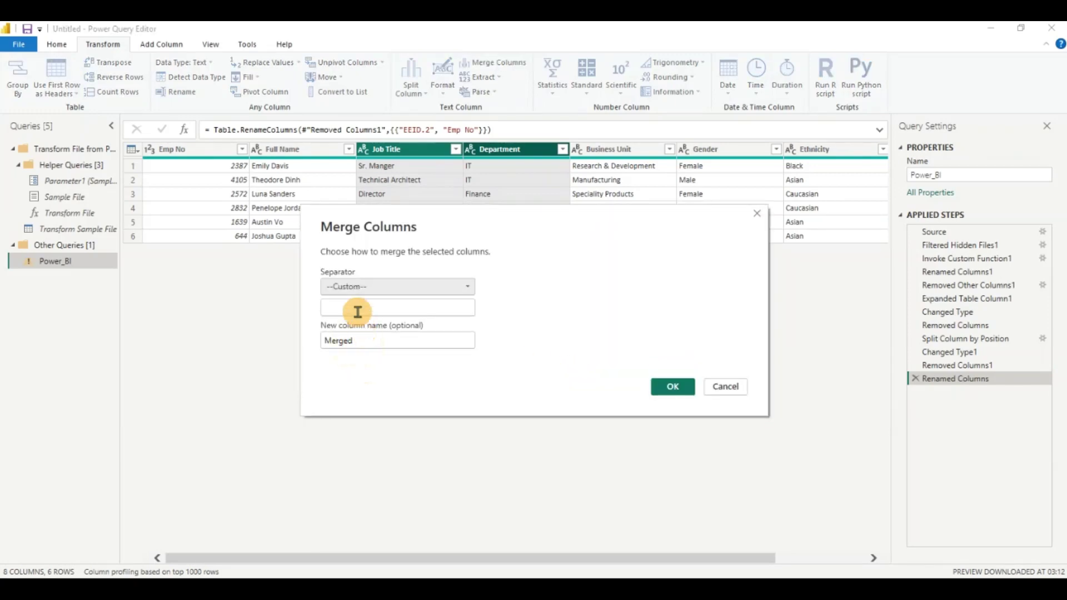
pyautogui.write('-')
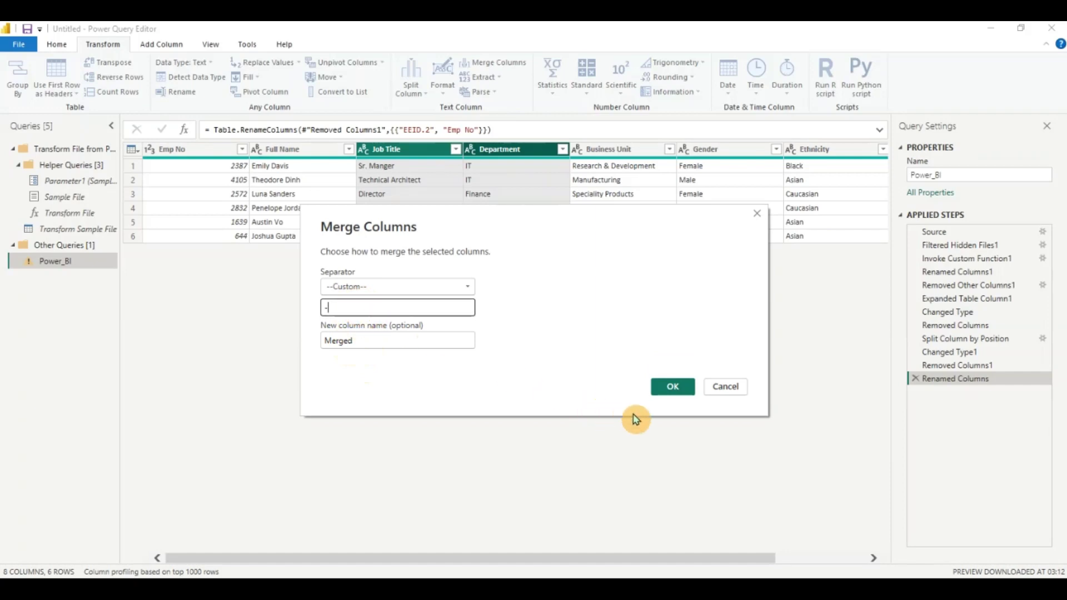
pyautogui.click(672, 386)
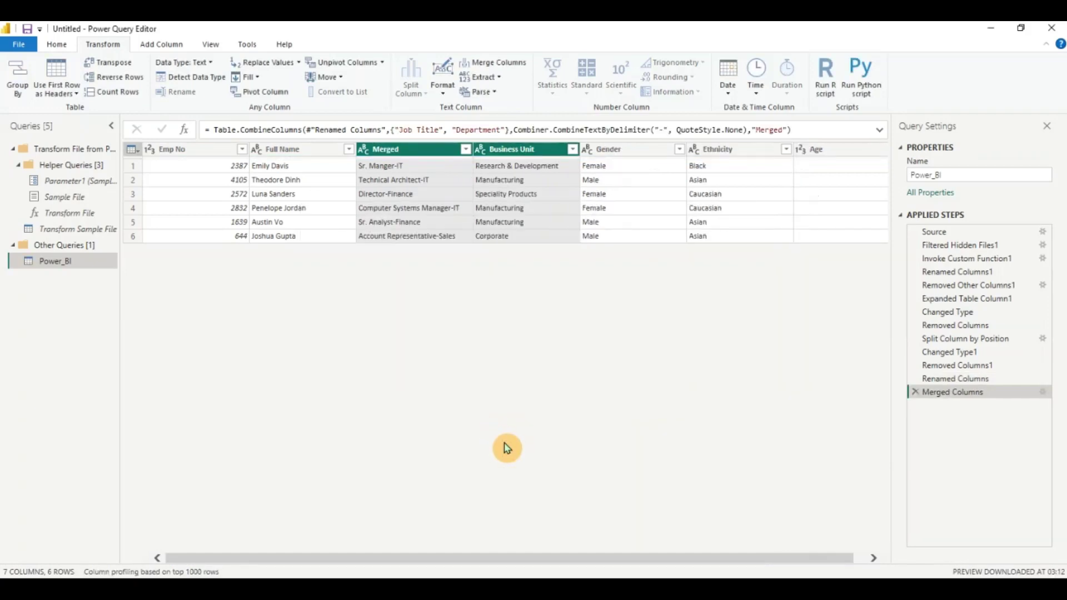
# - Rename the Merged column to Emp Category
pyautogui.doubleClick(414, 149)
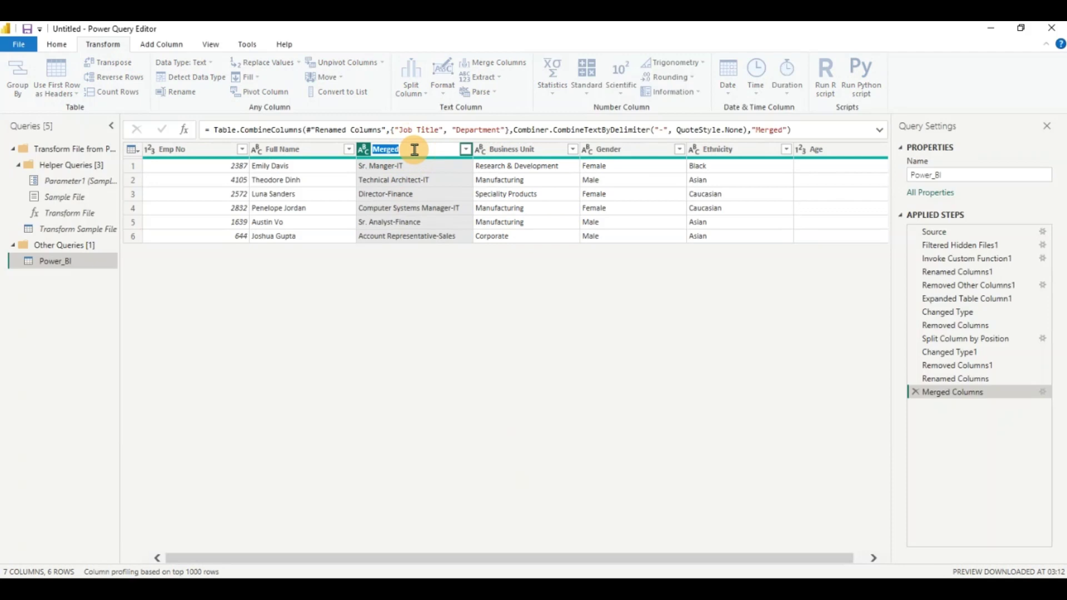
pyautogui.write('Emp Category')
pyautogui.press('Return')
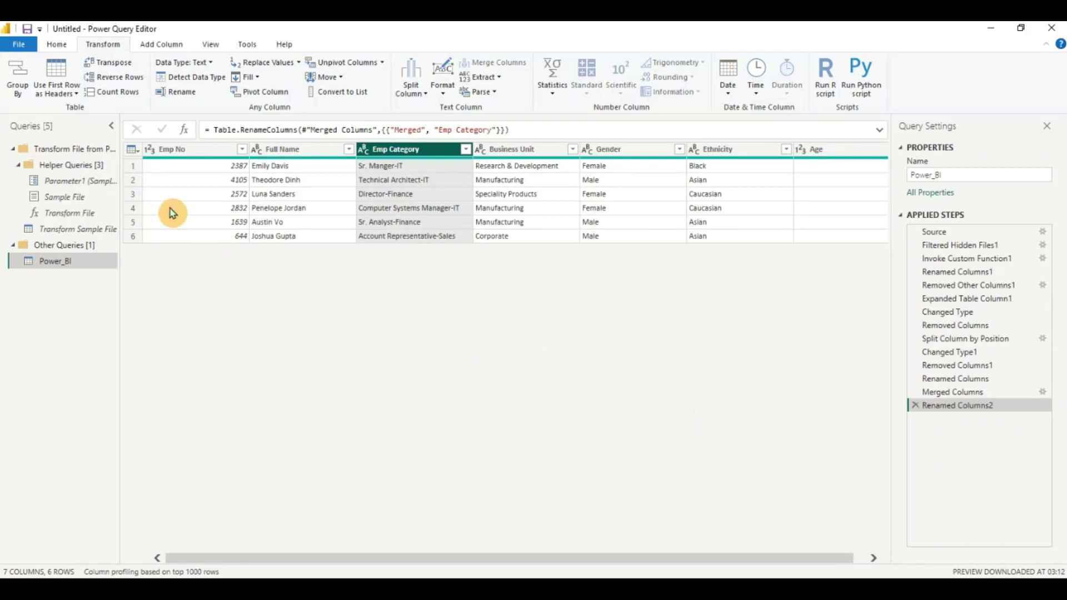
# - Close & Apply the query changes to load the Power_BI table into the report
pyautogui.click(60, 49)
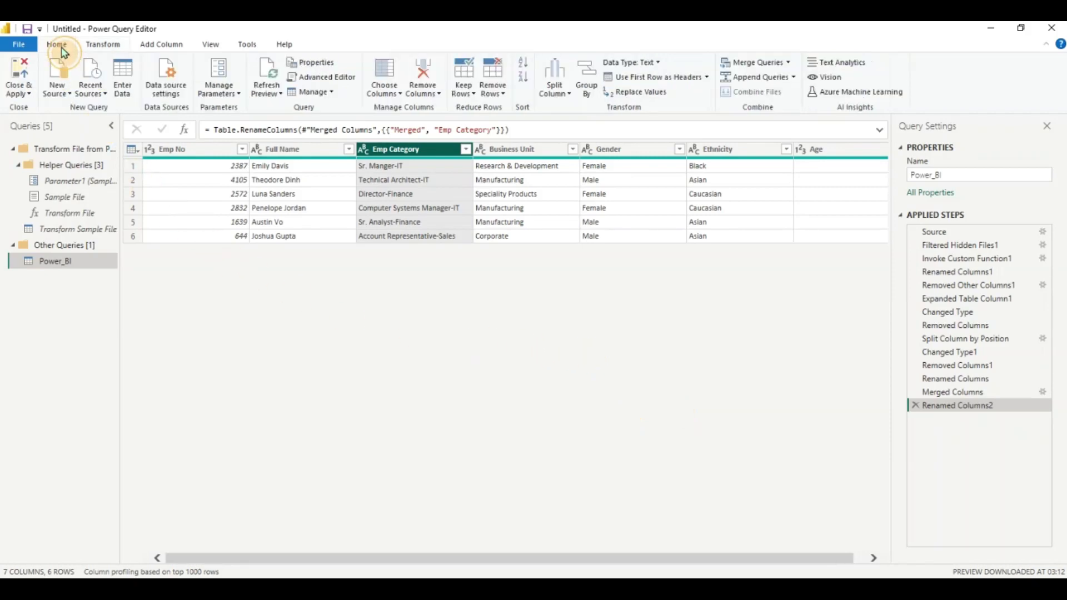
pyautogui.click(31, 94)
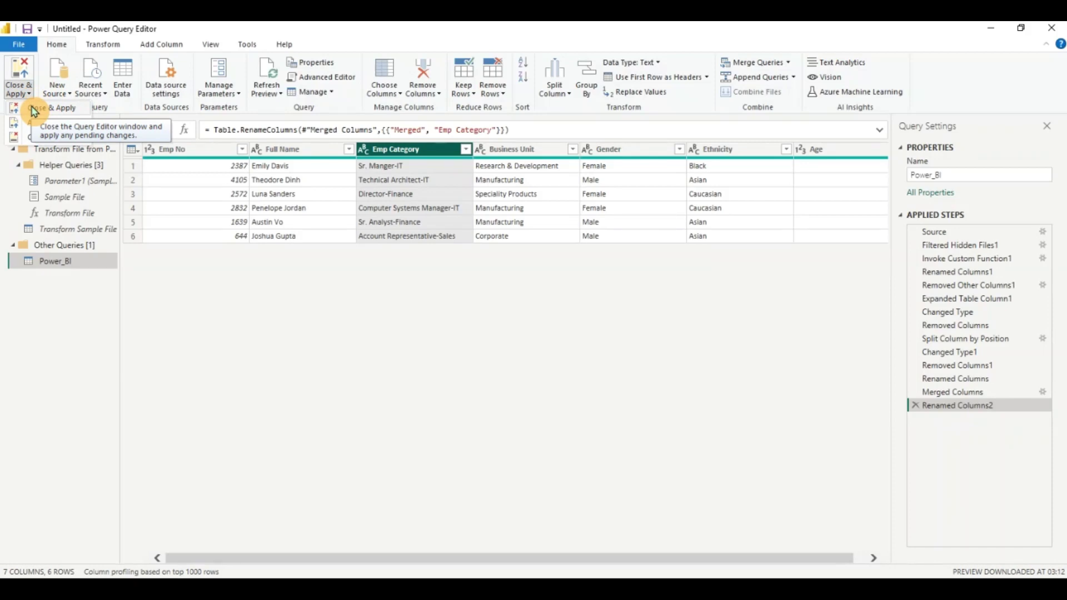
pyautogui.click(262, 237)
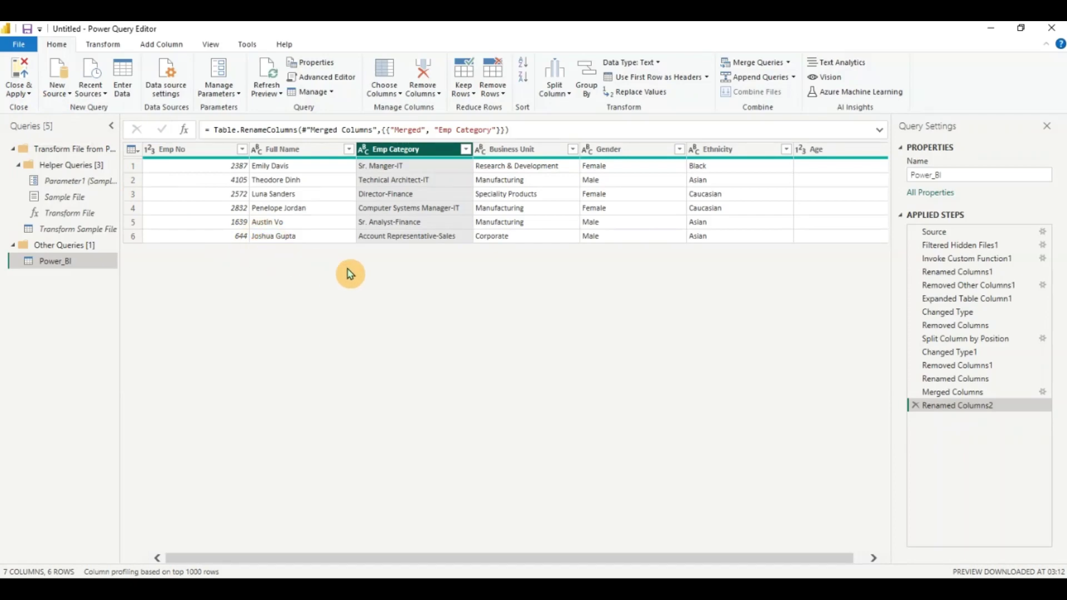
pyautogui.hotkey('alt', 'Tab')
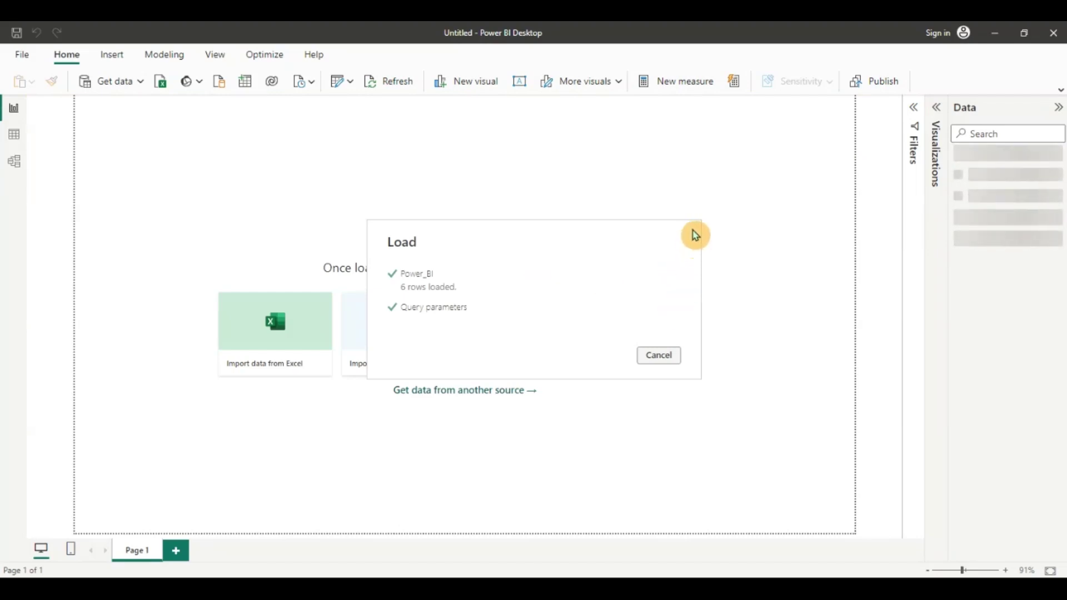
# - Dismiss the finished Load dialog and expand the Power_BI table in the Data pane
pyautogui.click(695, 236)
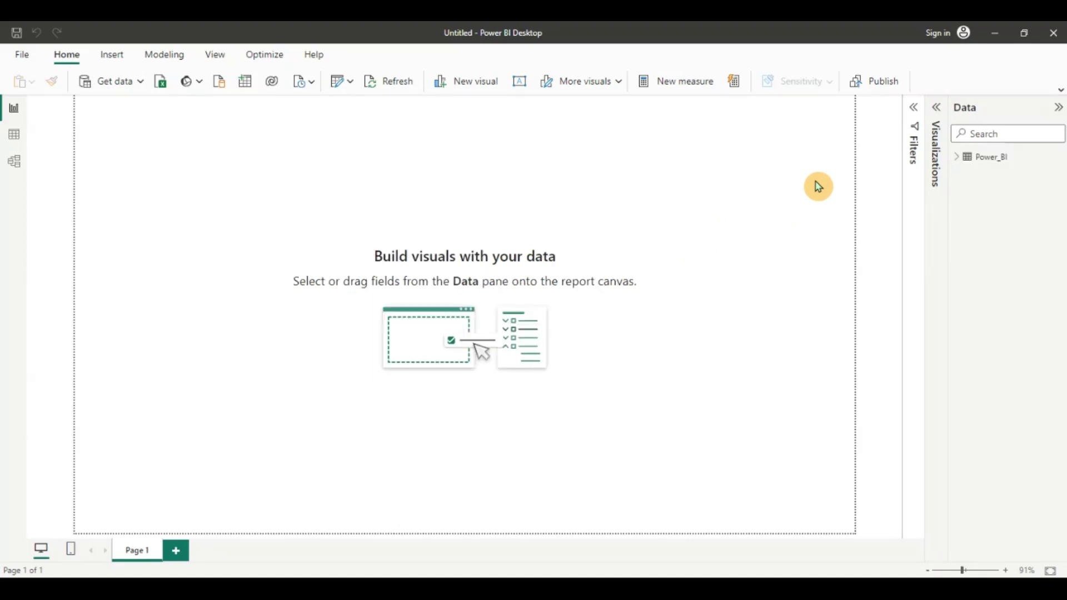
pyautogui.click(958, 163)
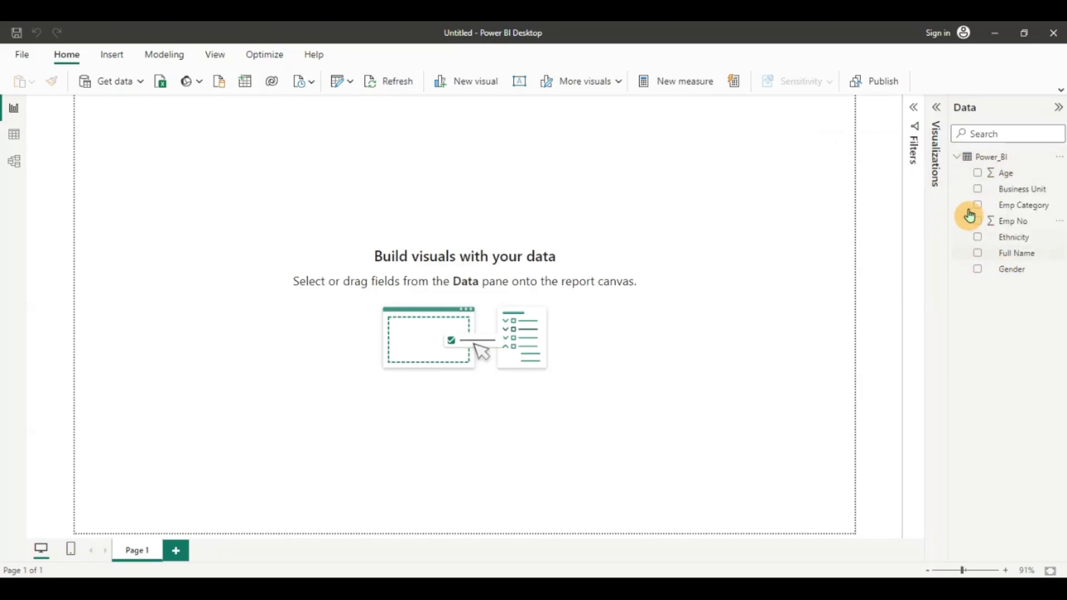
# - Add a table visual and enlarge it to about half the report page
pyautogui.click(939, 114)
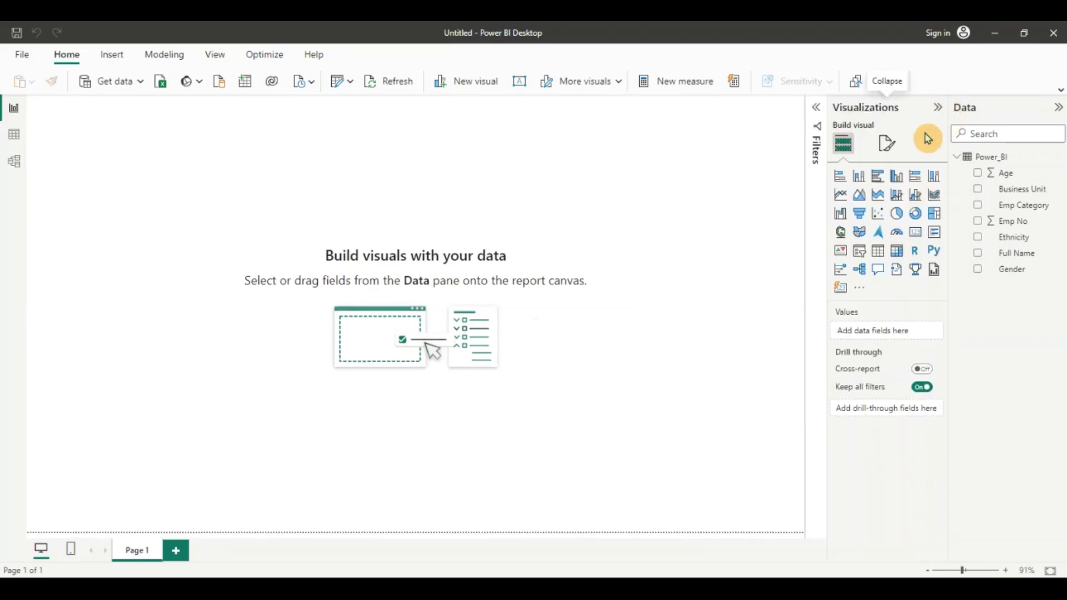
pyautogui.click(879, 254)
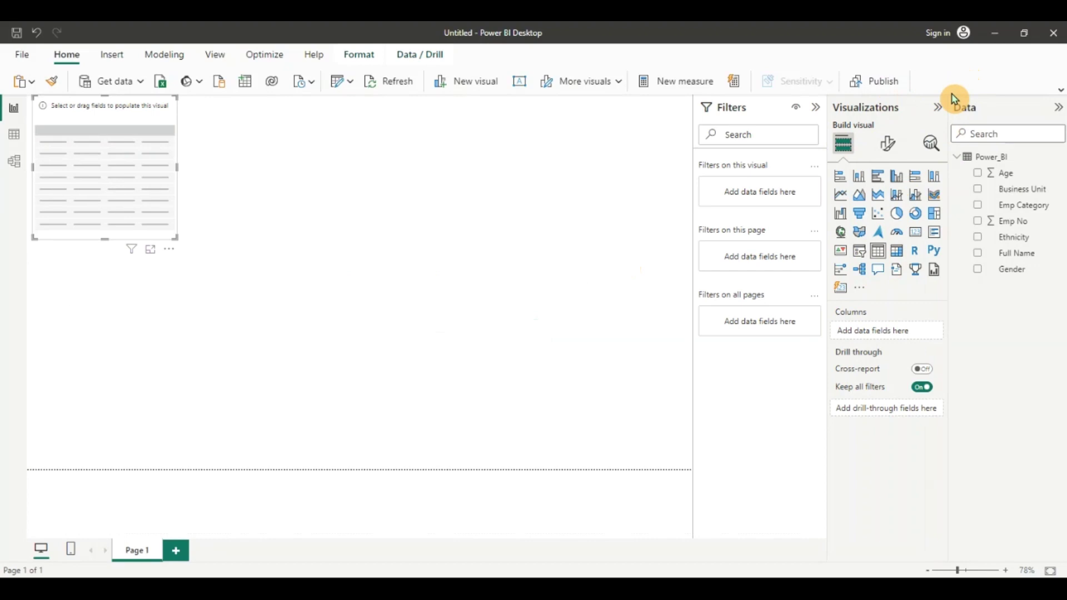
pyautogui.click(938, 107)
pyautogui.click(914, 108)
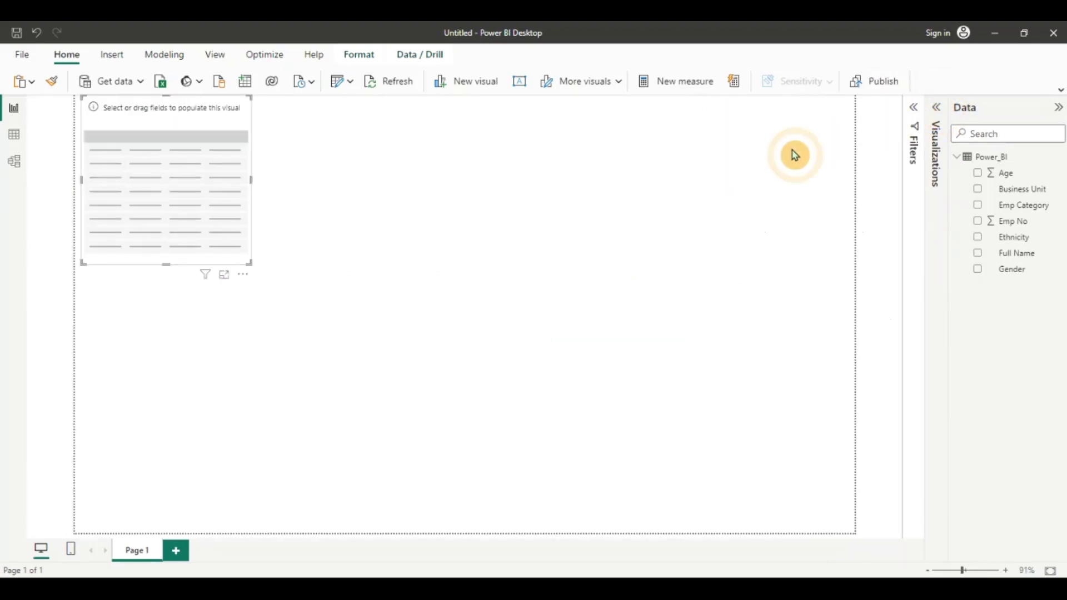
pyautogui.moveTo(247, 262); pyautogui.dragTo(300, 301)
pyautogui.moveTo(369, 347); pyautogui.dragTo(488, 411)
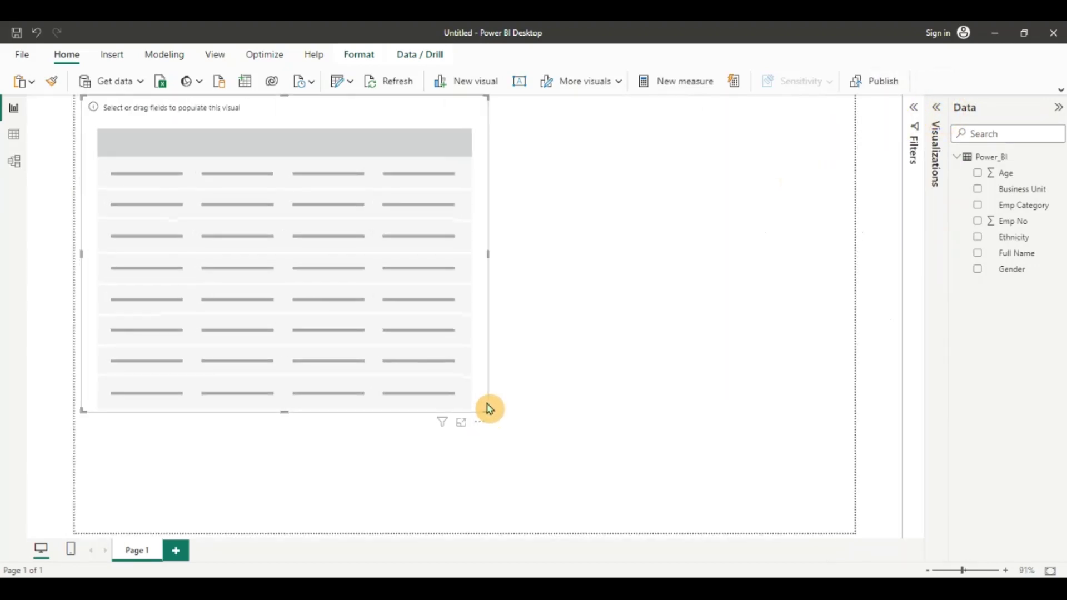
# - Add Emp No, Full Name, Gender and Emp Category fields to the table
pyautogui.click(978, 221)
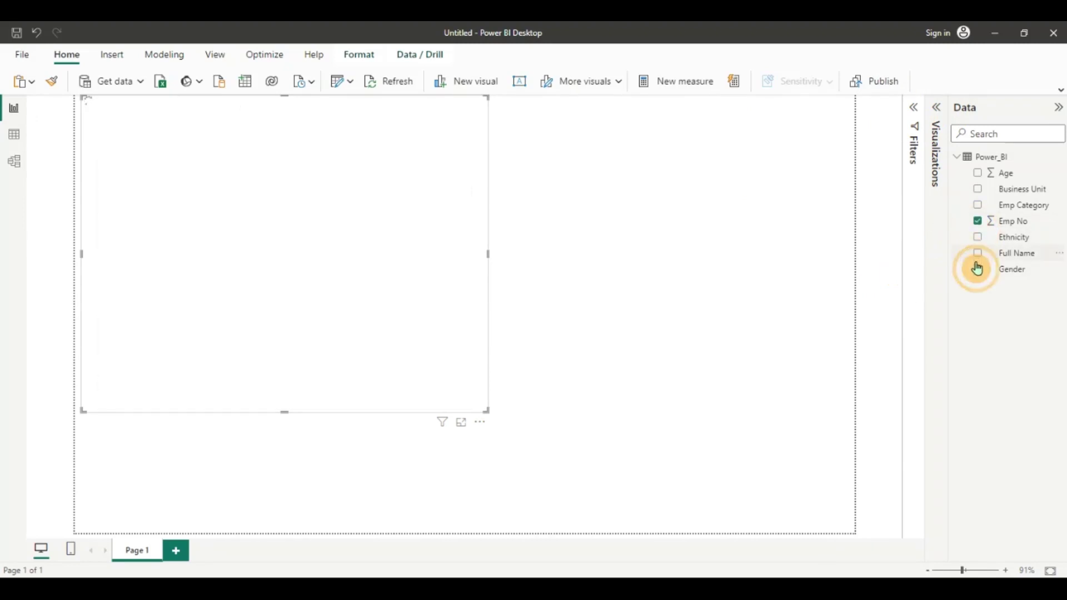
pyautogui.click(977, 257)
pyautogui.click(978, 269)
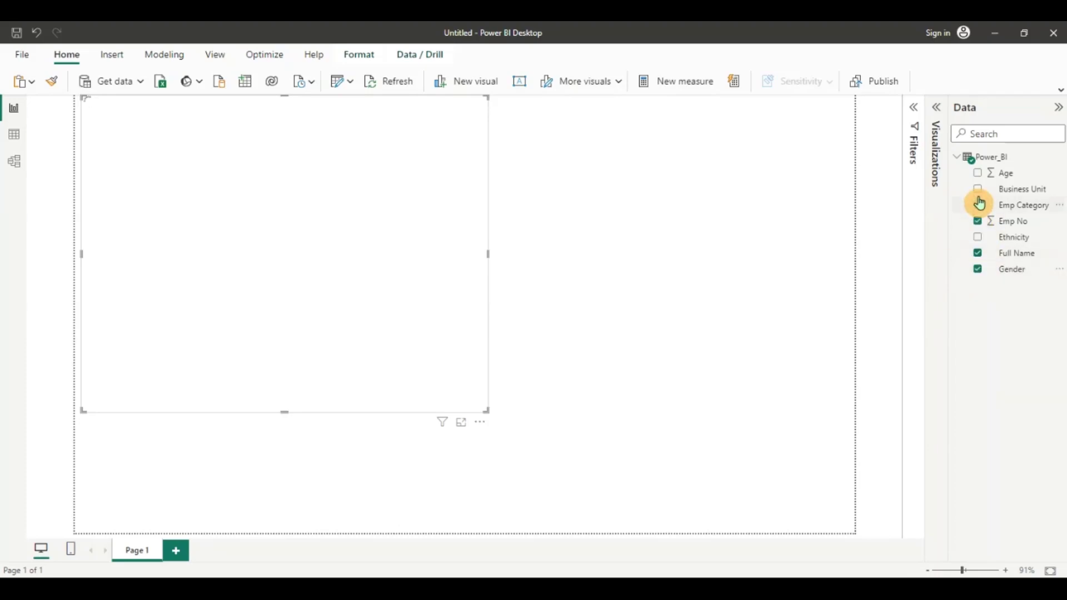
pyautogui.click(977, 206)
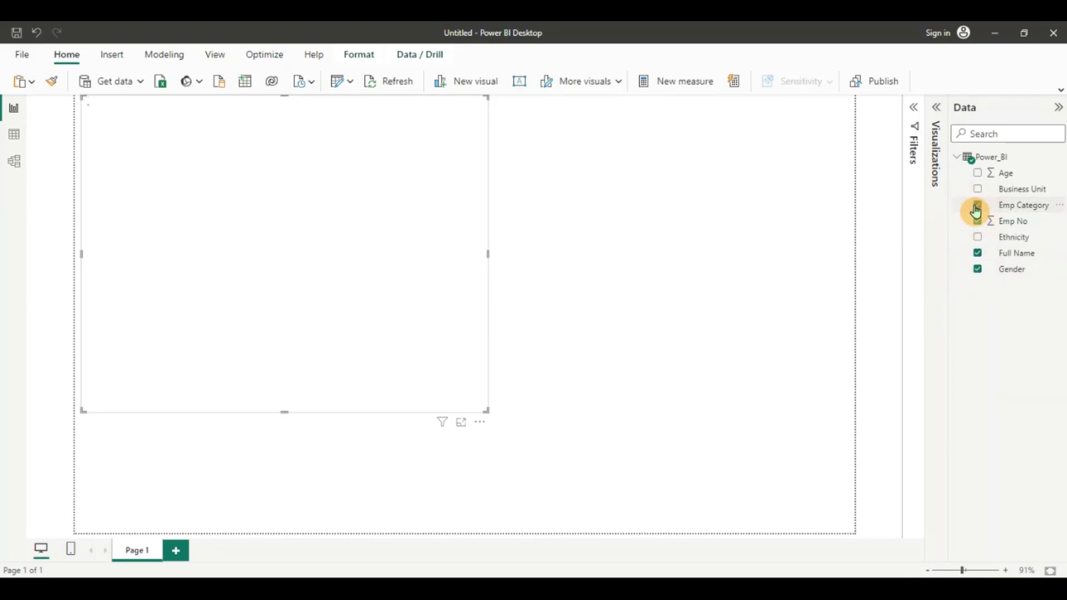
# - Set the Emp No field to Don't summarize so raw numbers show
pyautogui.click(937, 115)
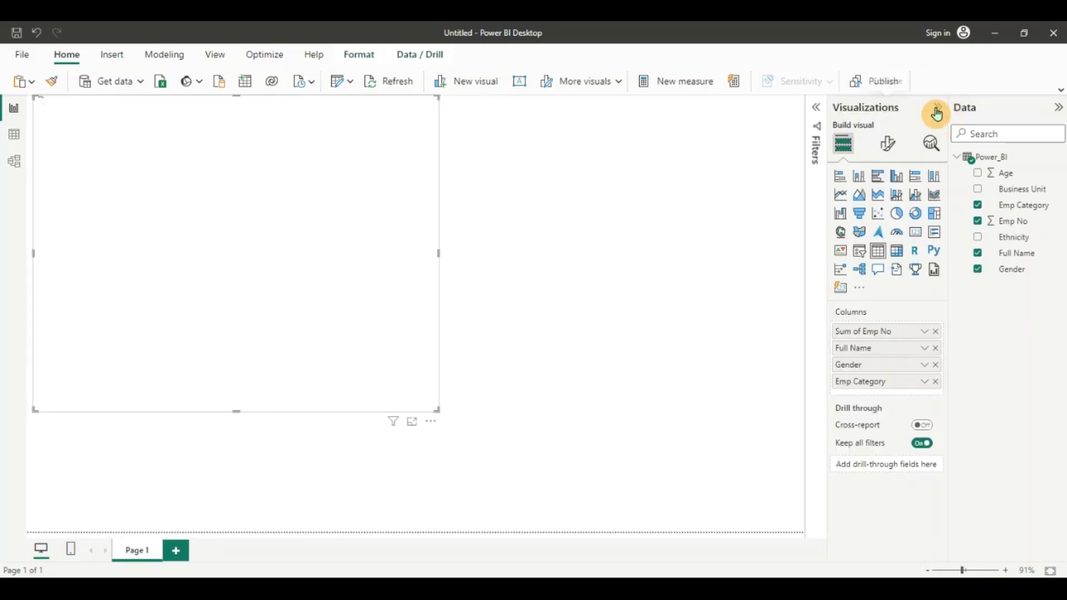
pyautogui.click(926, 333)
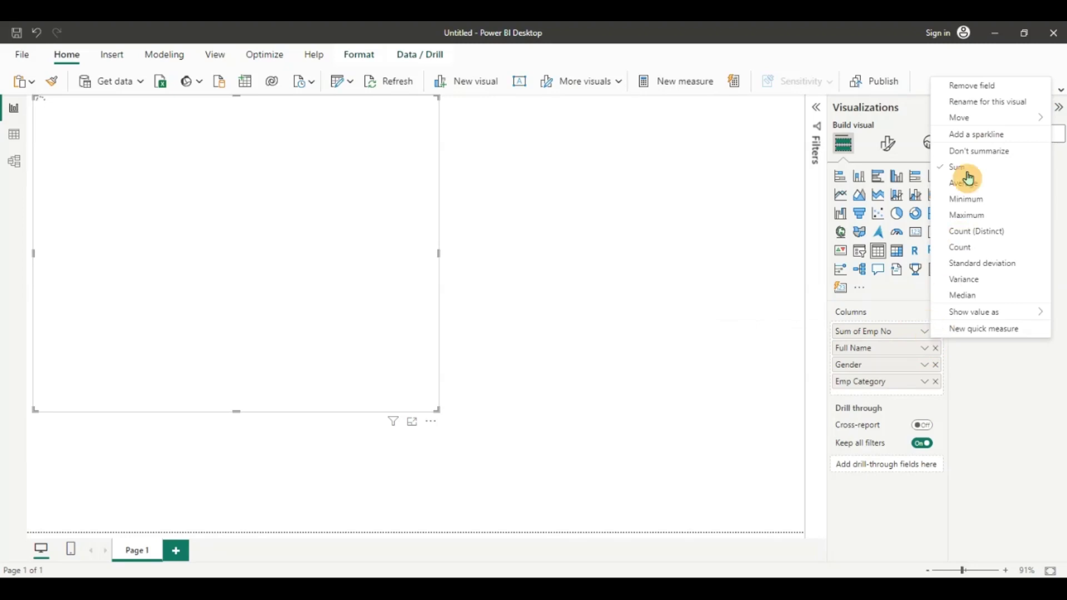
pyautogui.click(970, 151)
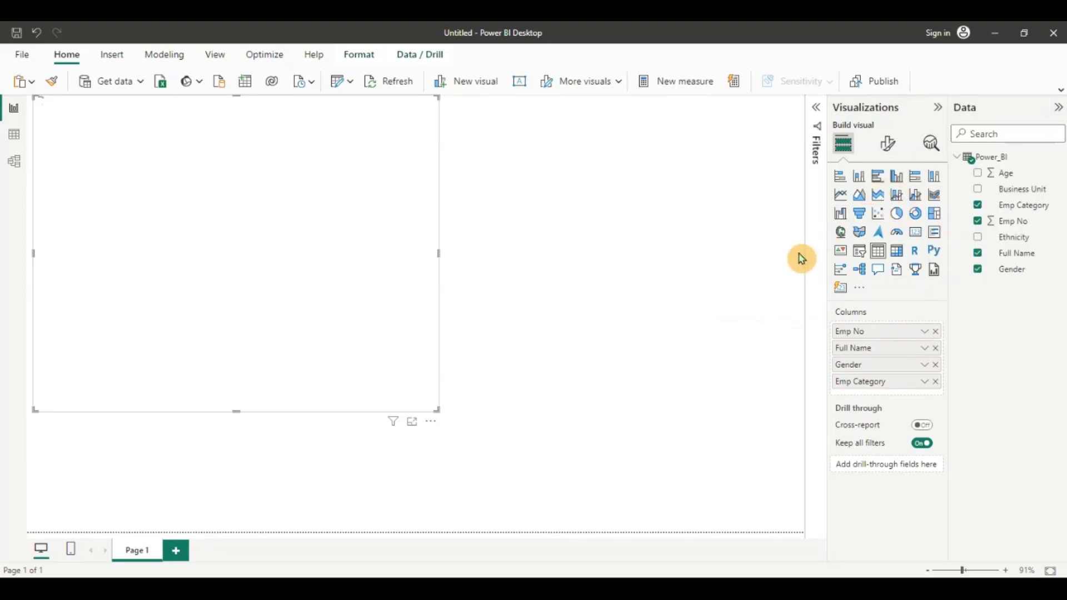
pyautogui.click(938, 107)
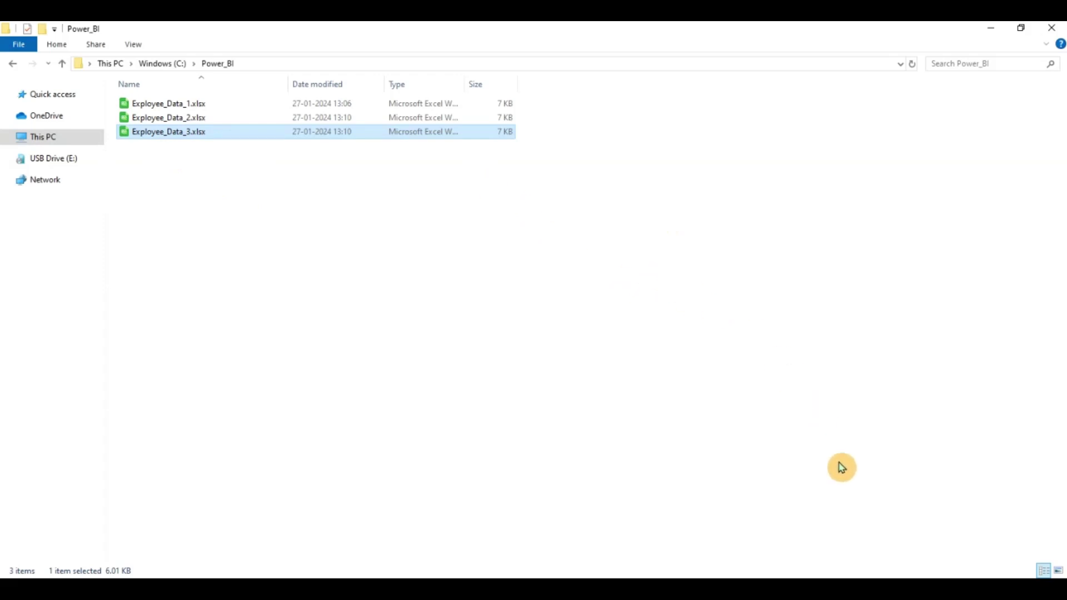
# - Open Exployee_Data_3.xlsx from the Power_BI folder in LibreOffice Calc
pyautogui.doubleClick(172, 132)
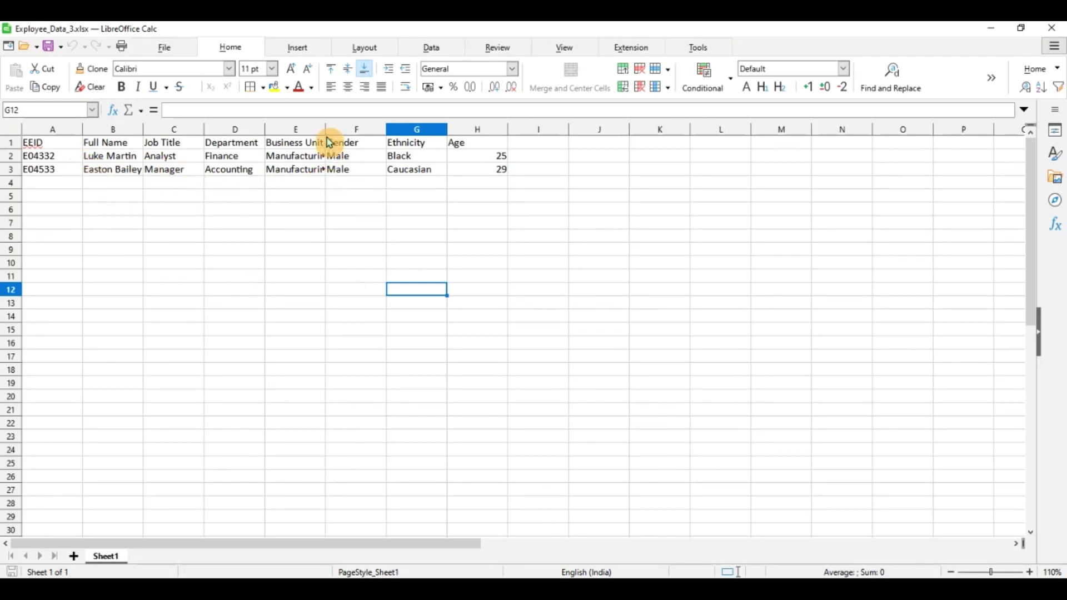
# - Widen the Business Unit column and inspect the Finance department and Analyst job title cells
pyautogui.moveTo(327, 130); pyautogui.dragTo(339, 131)
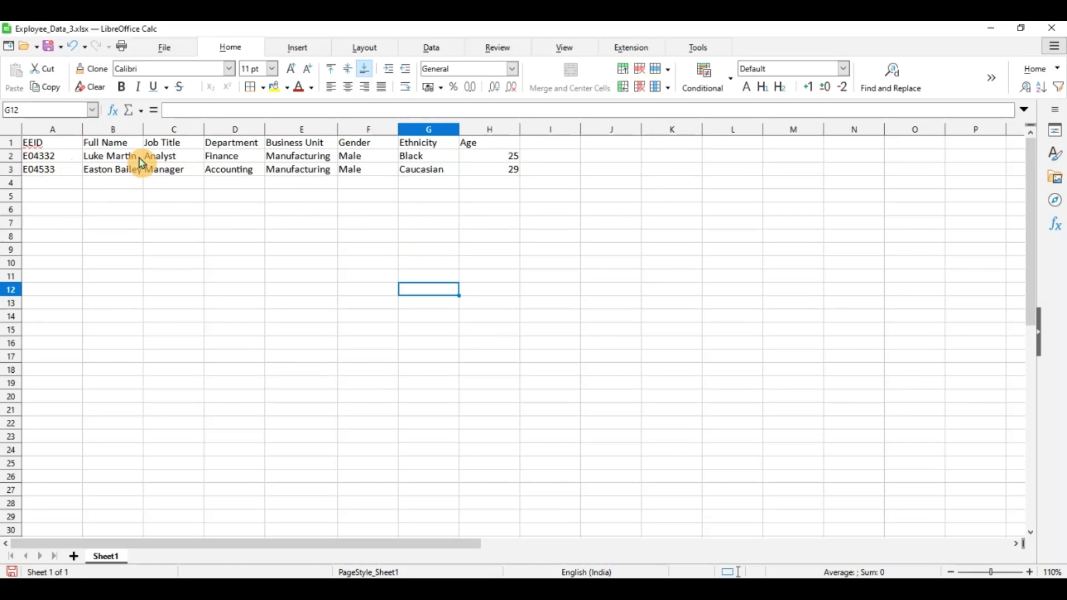
pyautogui.click(222, 158)
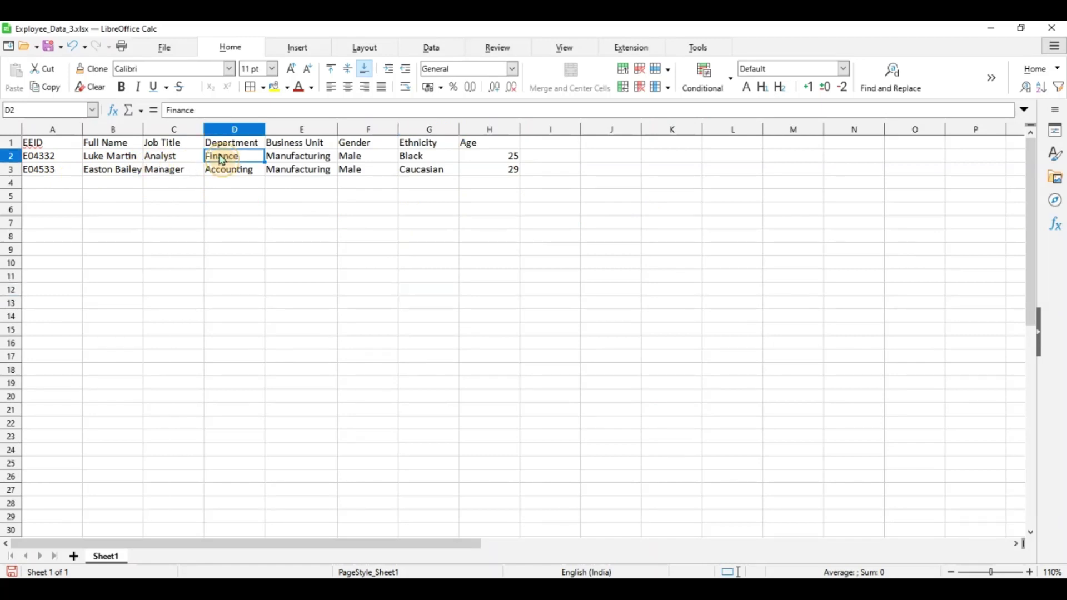
pyautogui.click(183, 161)
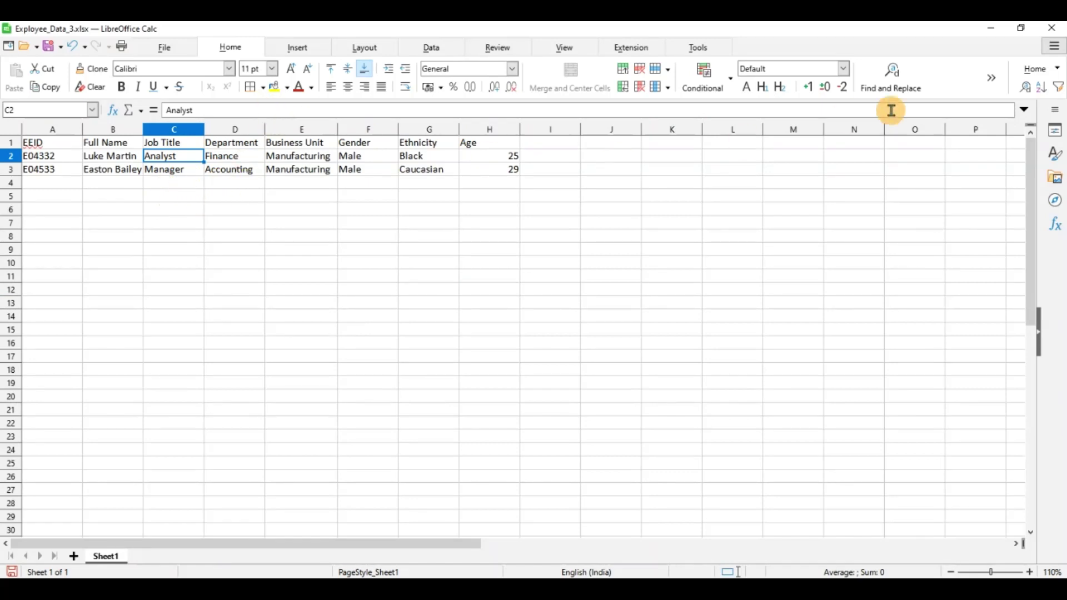
# - Close the spreadsheet without saving and return to the Power BI report
pyautogui.click(1050, 29)
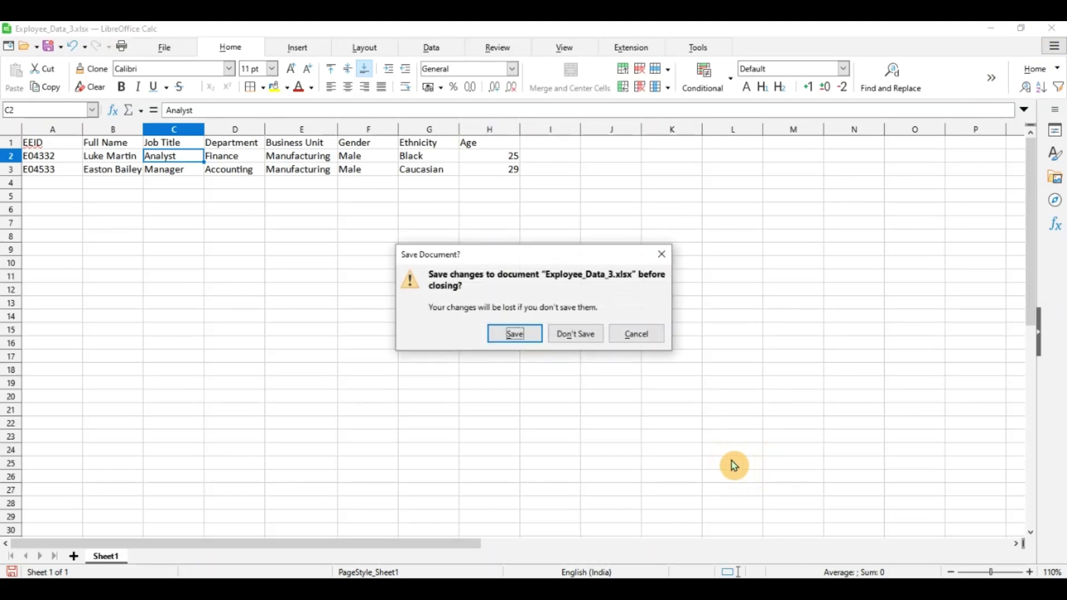
pyautogui.click(563, 341)
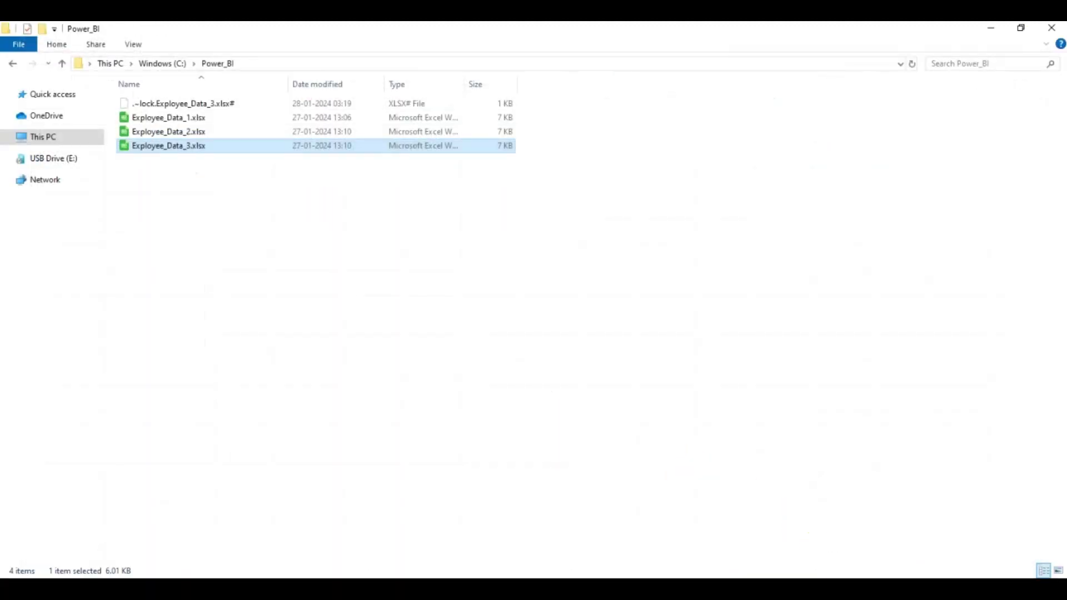
pyautogui.click(881, 590)
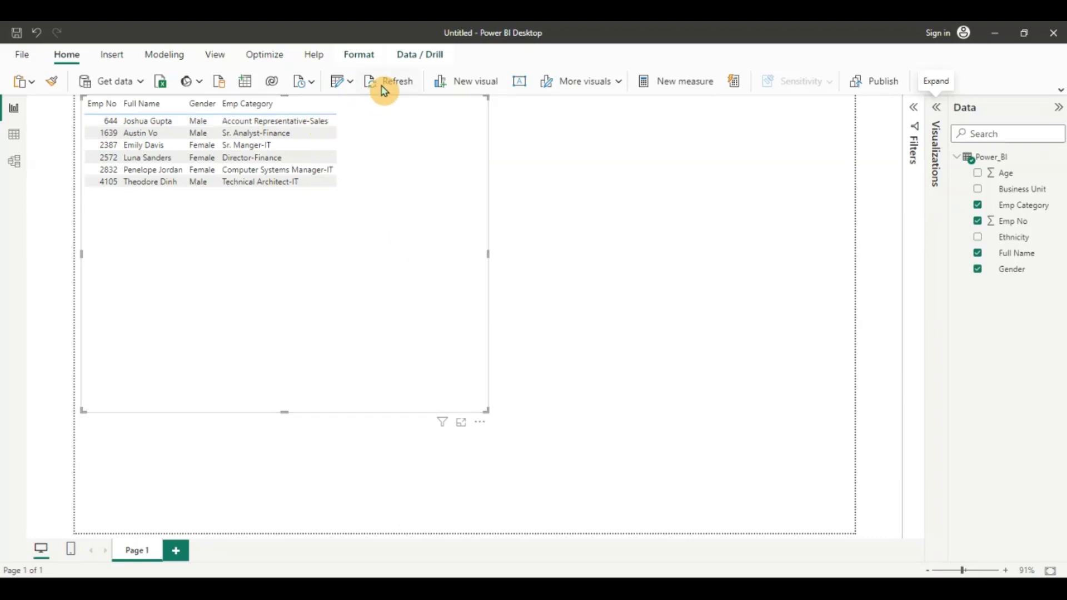
# - Select the report's table visual, now refreshed to list 8 employees
pyautogui.click(408, 189)
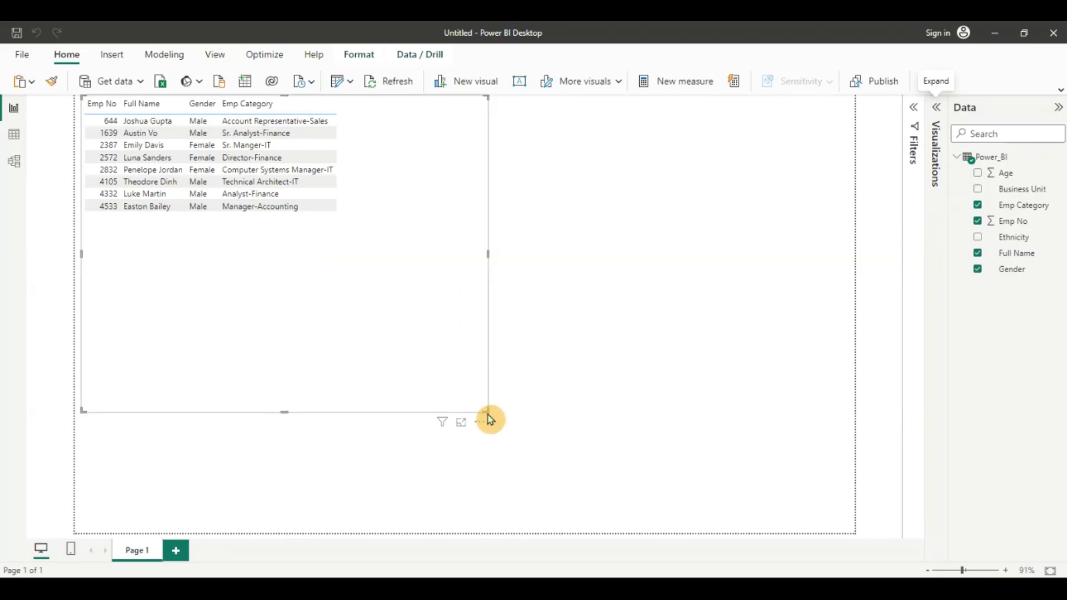
# - Shrink the employee table visual, then compare the headers and rows of Exployee_Data_4.xlsx's Sheet1, Sheet2 and Sheet3
pyautogui.moveTo(488, 418); pyautogui.dragTo(411, 266)
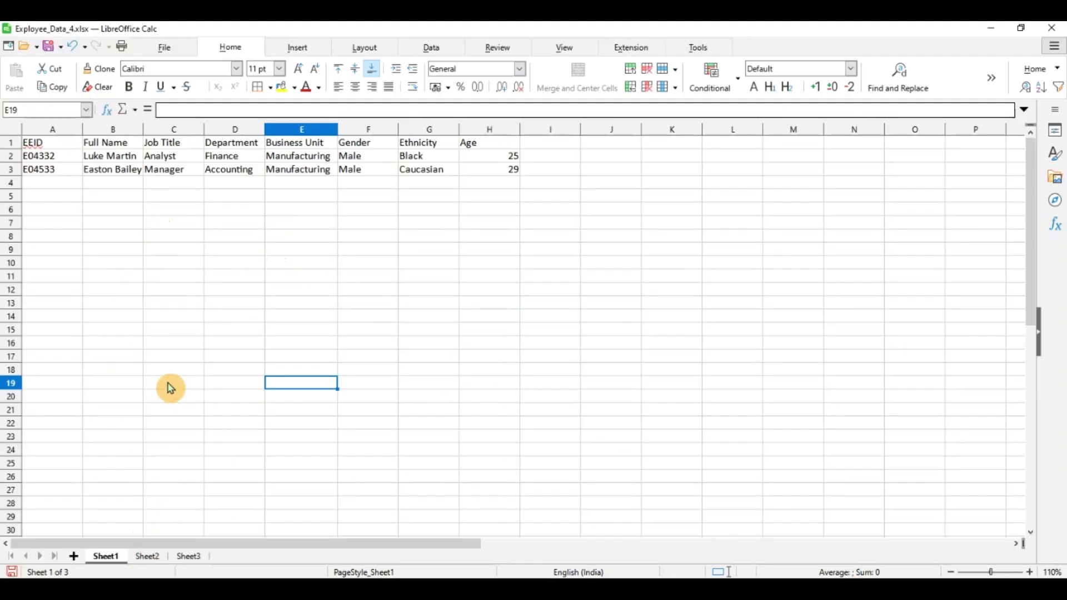
pyautogui.click(147, 556)
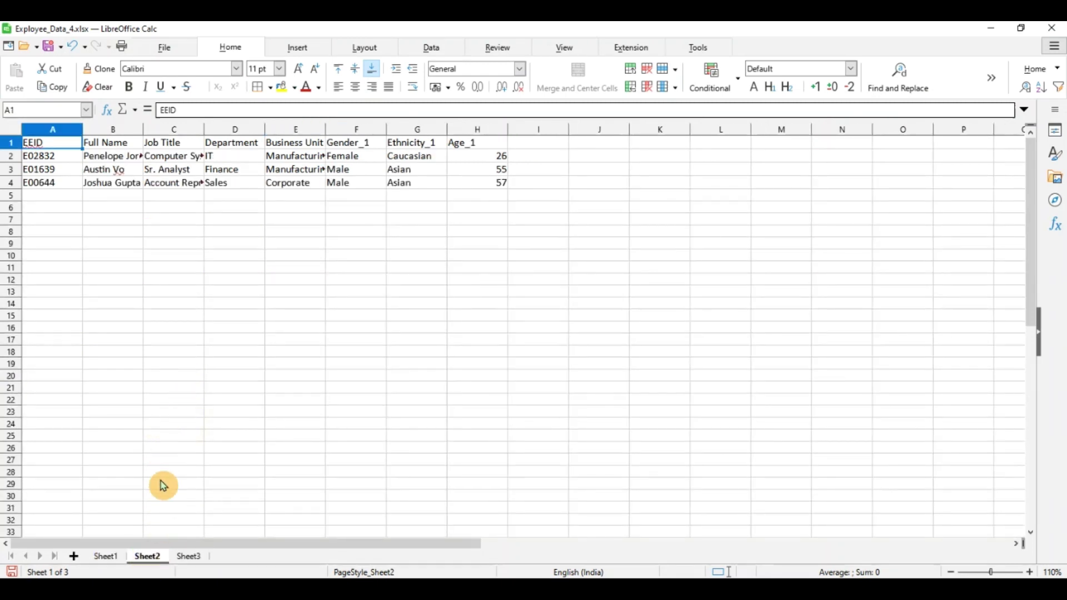
pyautogui.click(189, 560)
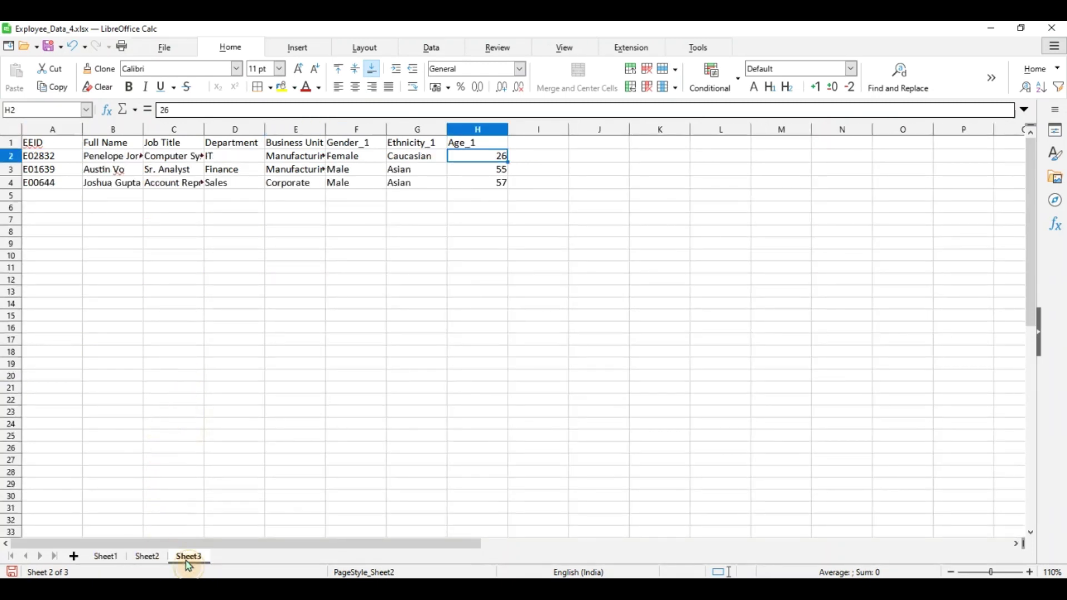
pyautogui.click(107, 561)
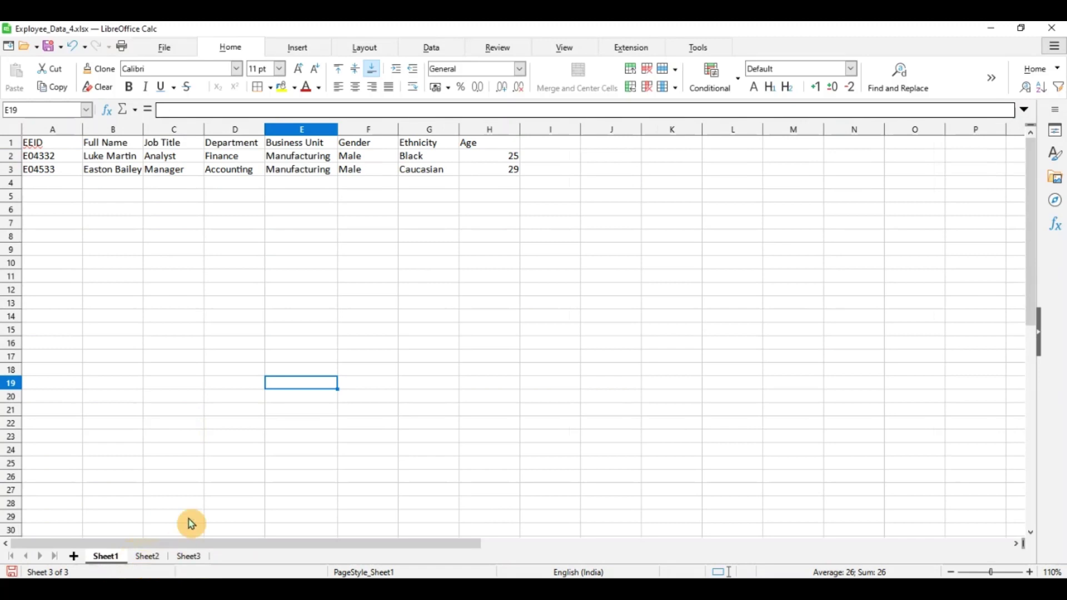
pyautogui.click(147, 557)
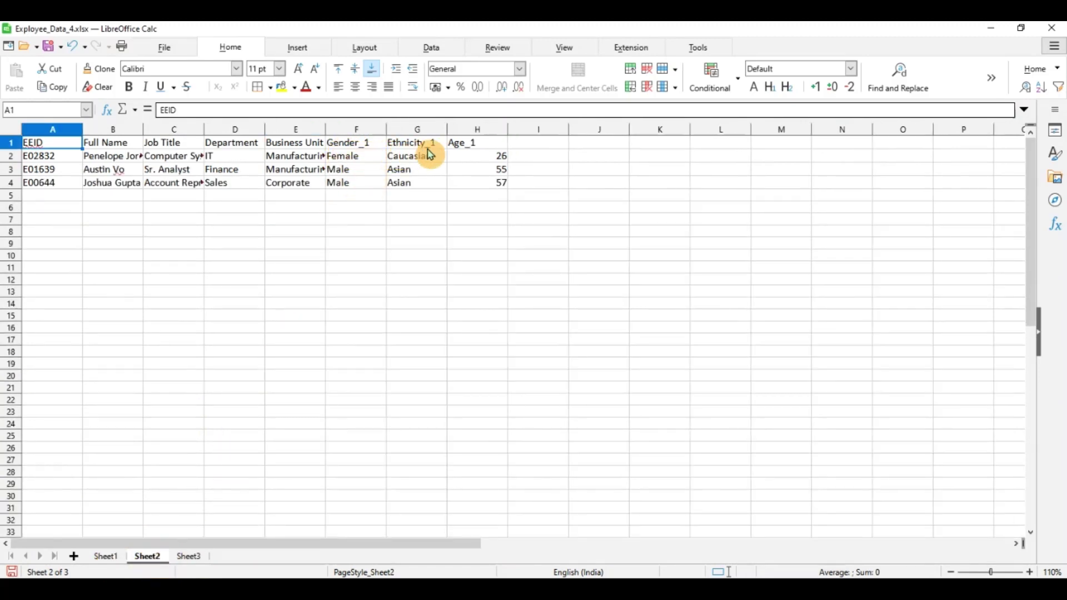
pyautogui.click(189, 558)
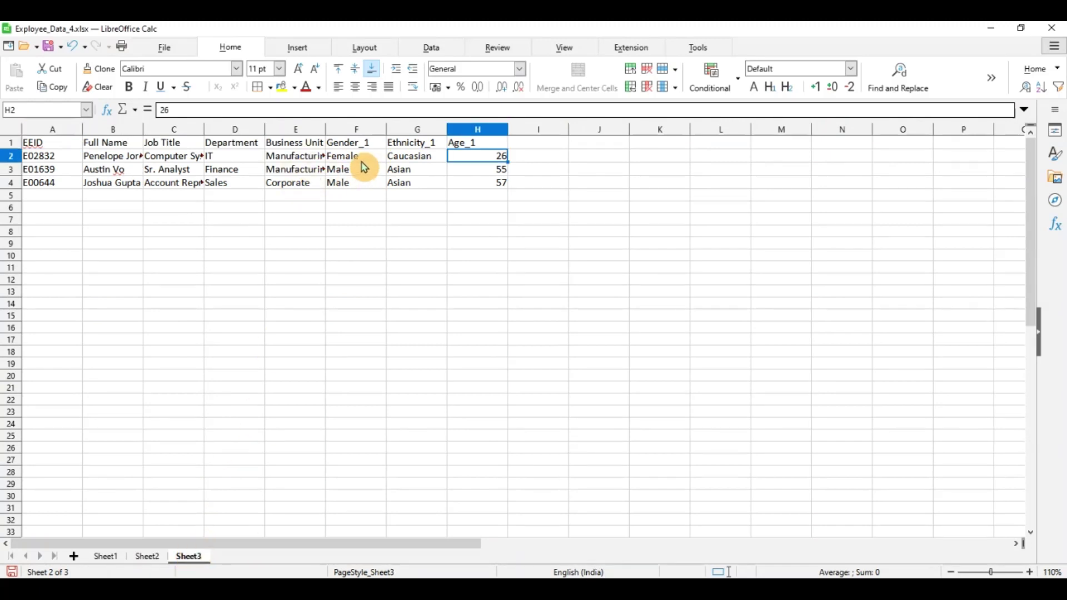
pyautogui.click(115, 558)
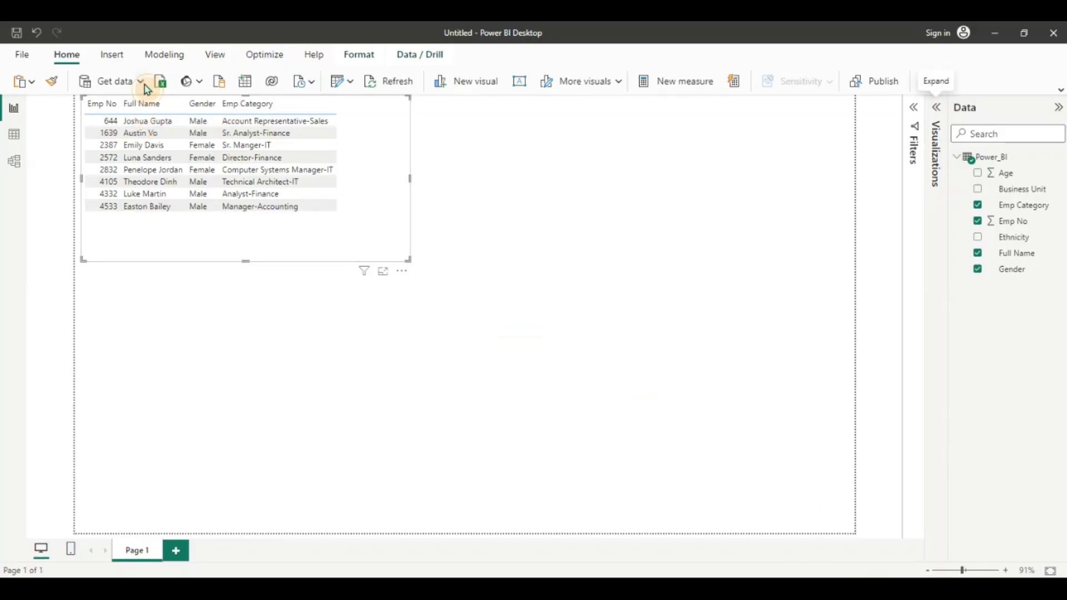
# - Open Exployee_Data_4.xlsx as an Excel workbook data source
pyautogui.click(141, 82)
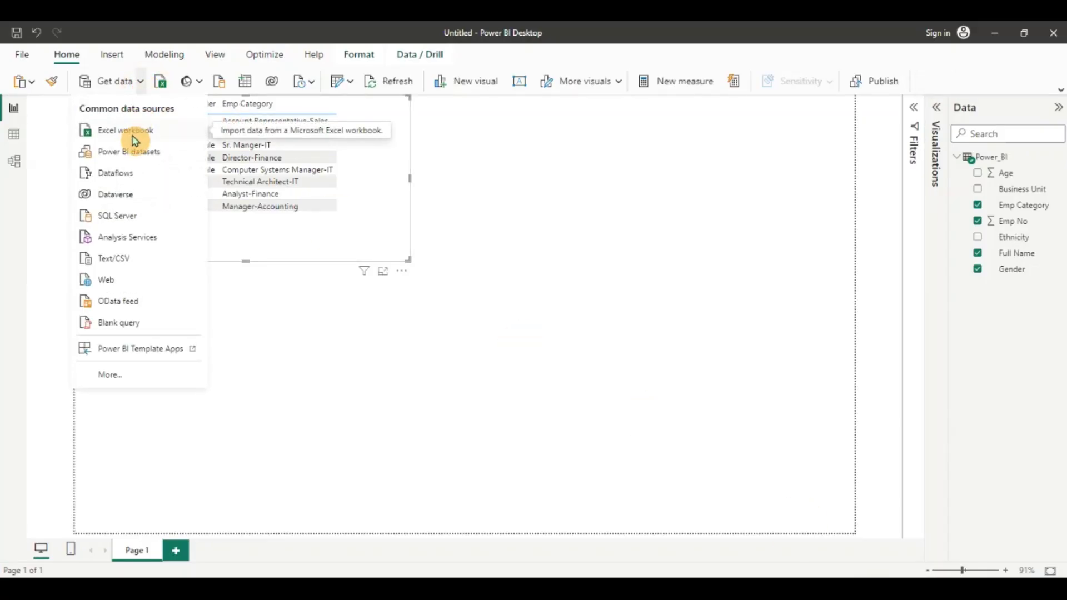
pyautogui.press('Escape')
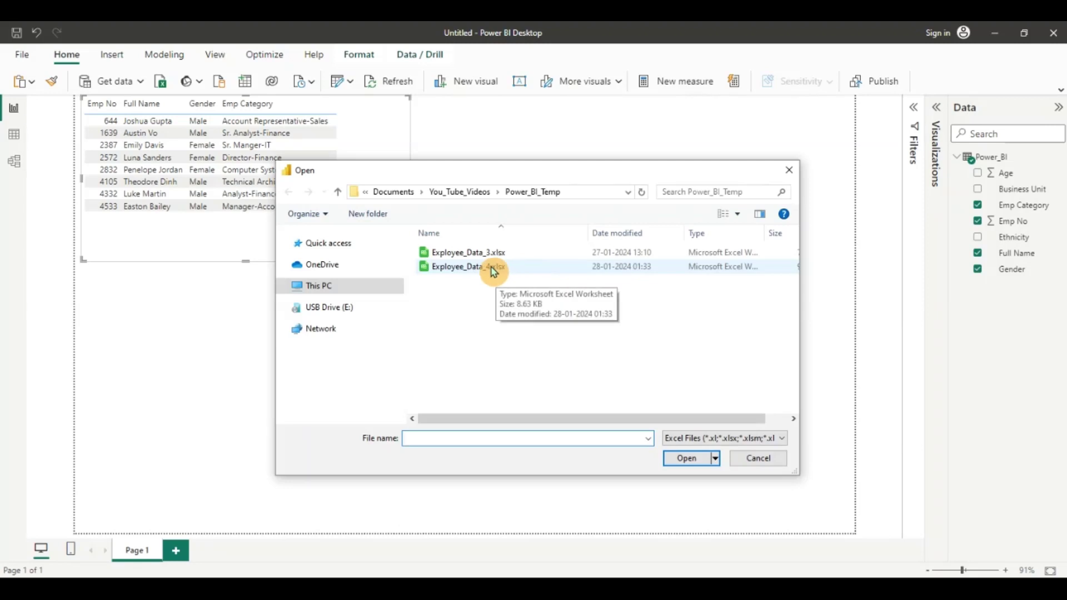
pyautogui.click(494, 269)
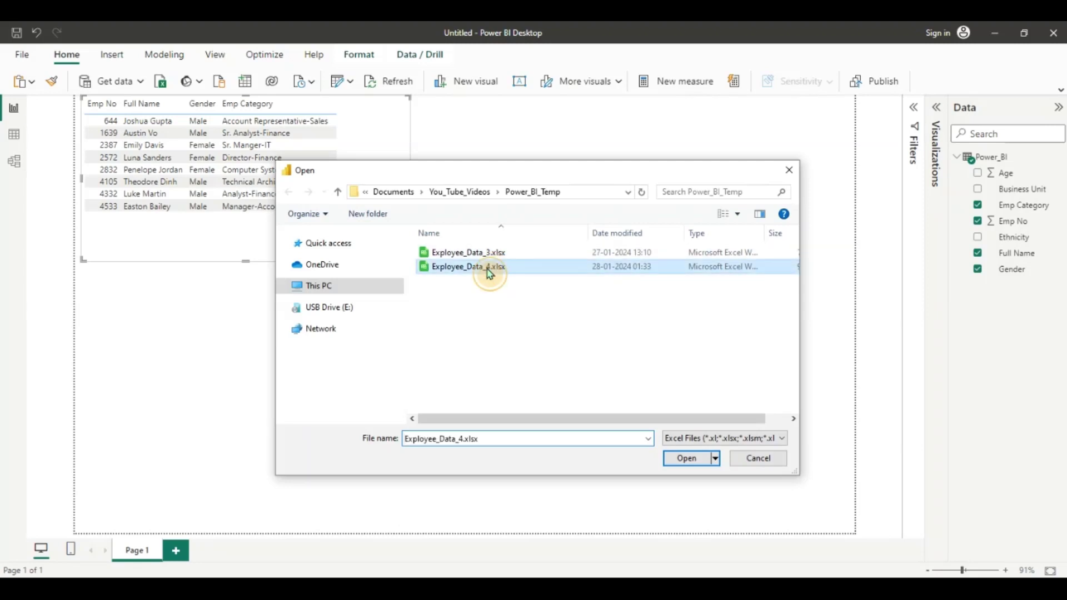
pyautogui.click(689, 460)
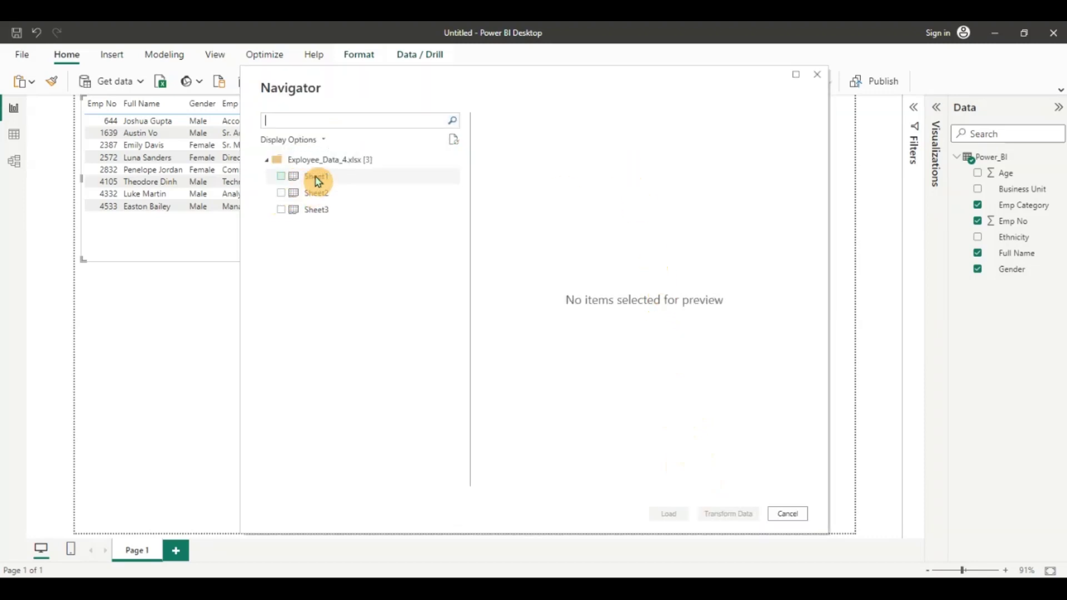
# - Select Sheet1, Sheet2 and Sheet3 in the Navigator and send them to Power Query Editor
pyautogui.click(280, 177)
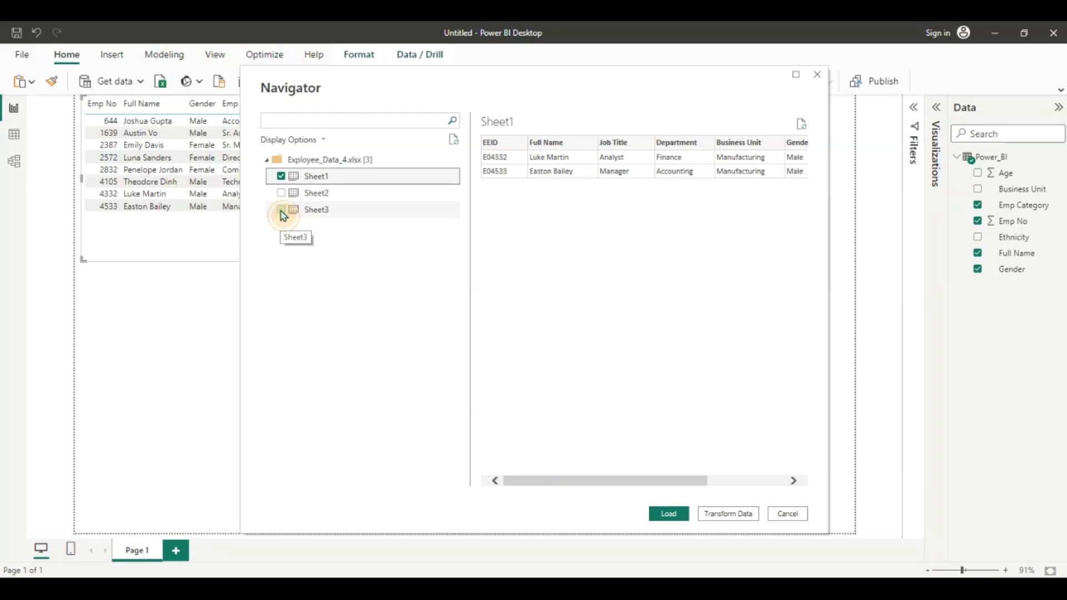
pyautogui.click(281, 211)
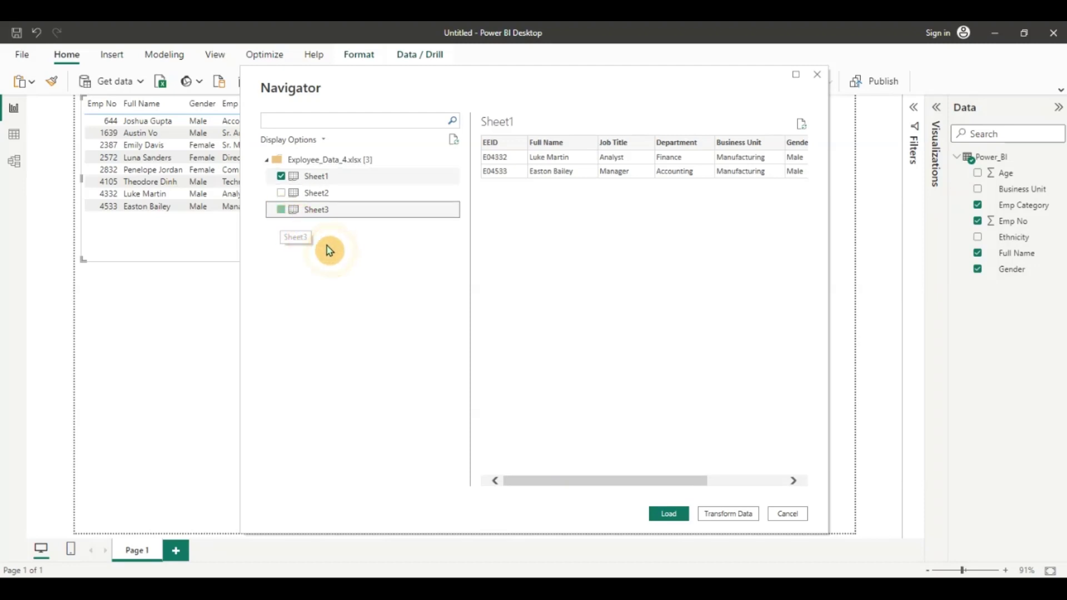
pyautogui.click(282, 194)
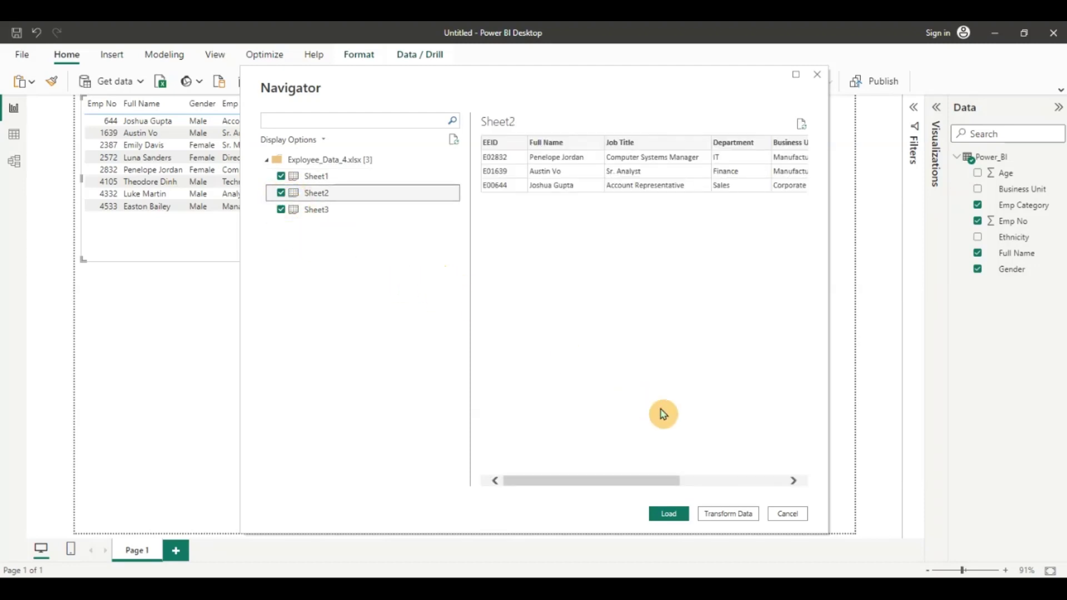
pyautogui.click(727, 516)
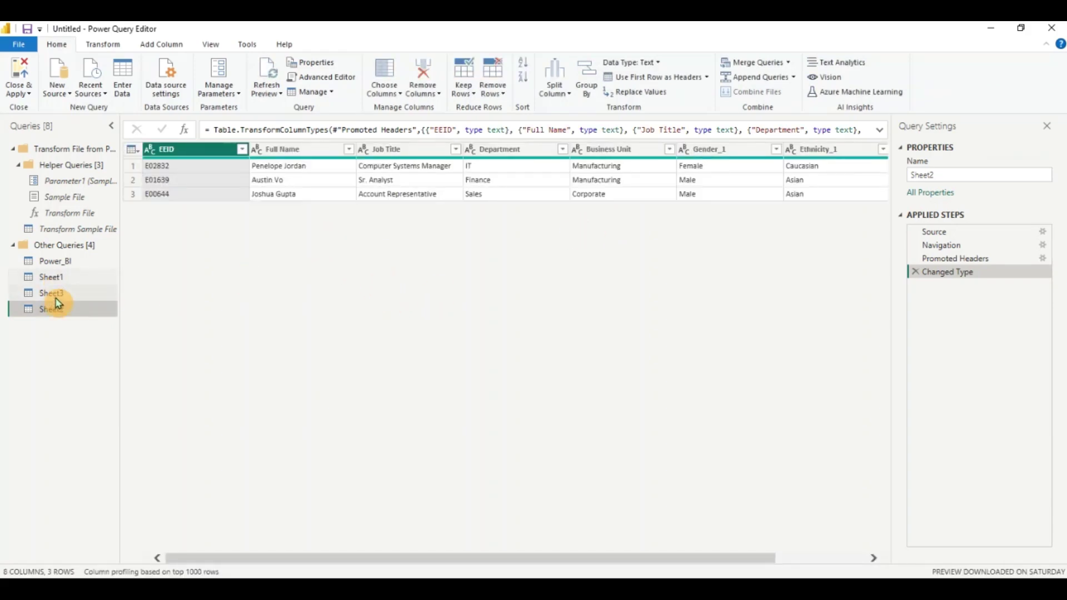
# - Preview the Sheet1, Sheet3 and Sheet2 queries, then select Sheet1 and show the Append Queries options
pyautogui.click(59, 279)
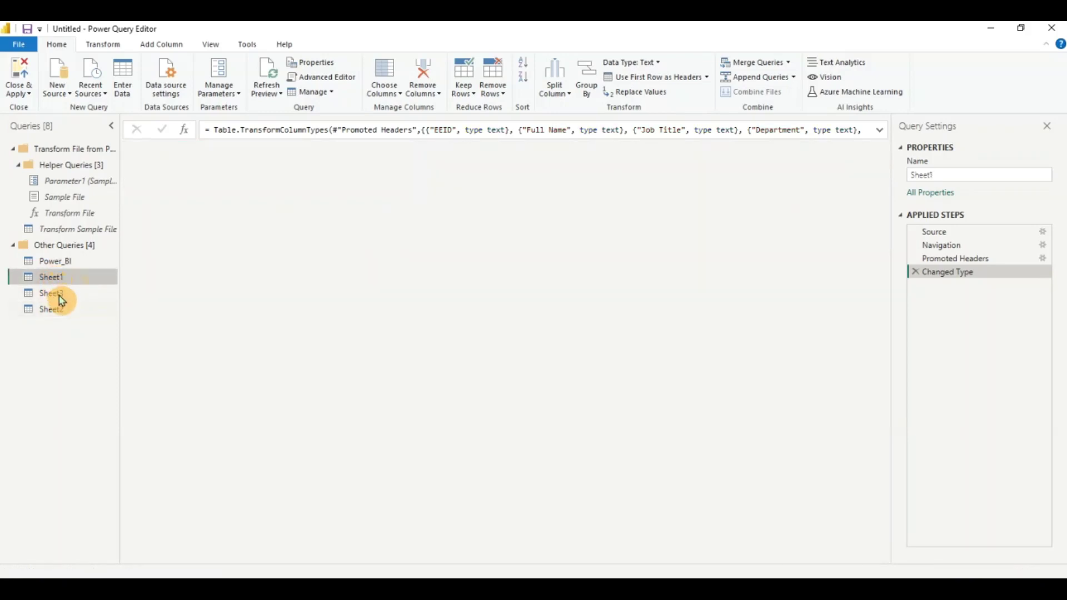
pyautogui.click(58, 295)
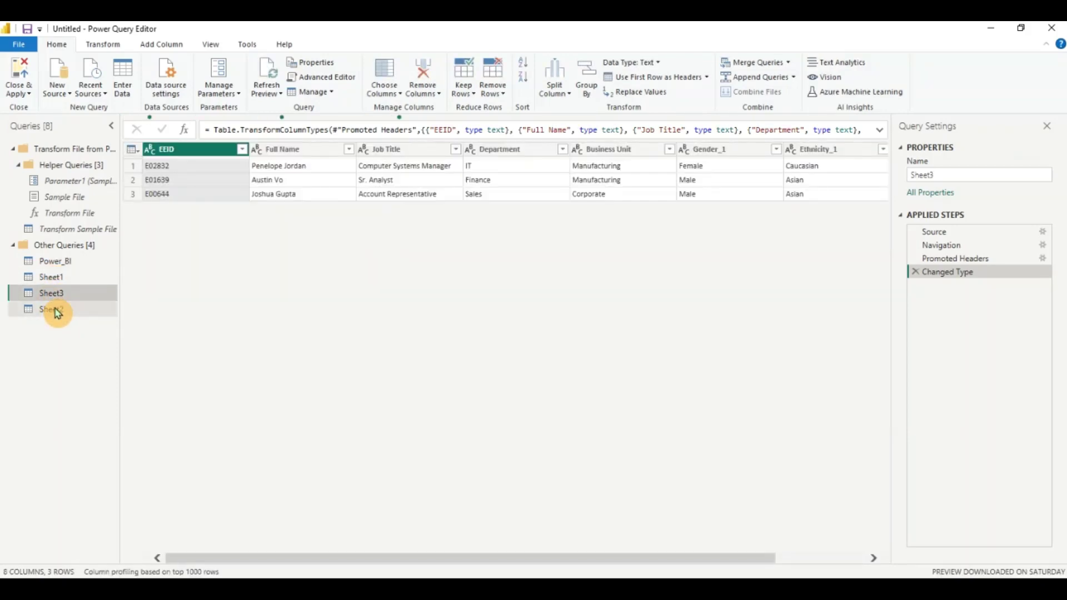
pyautogui.click(54, 308)
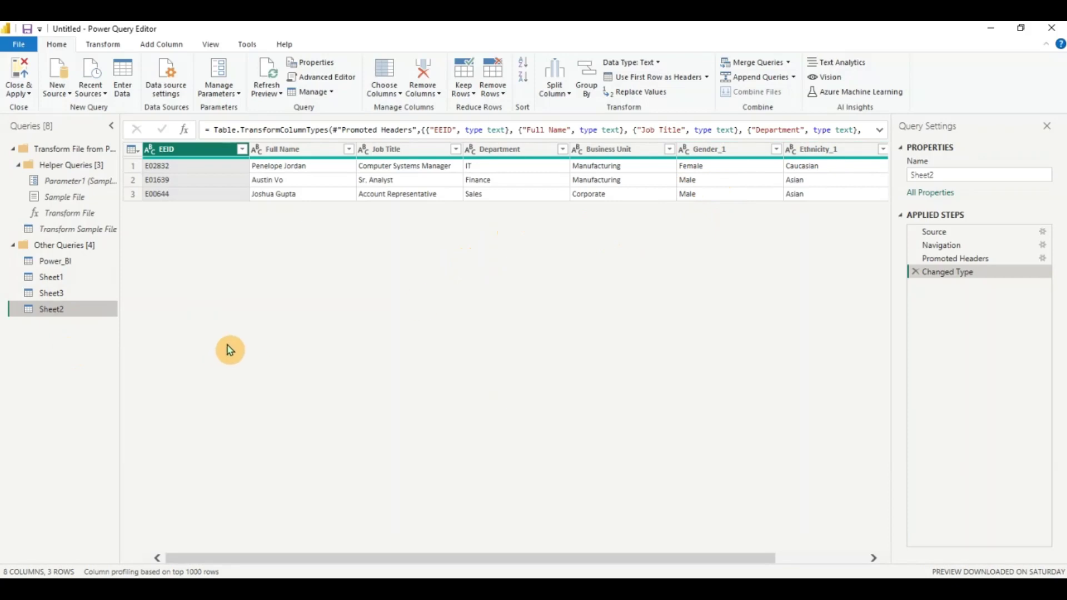
pyautogui.click(80, 280)
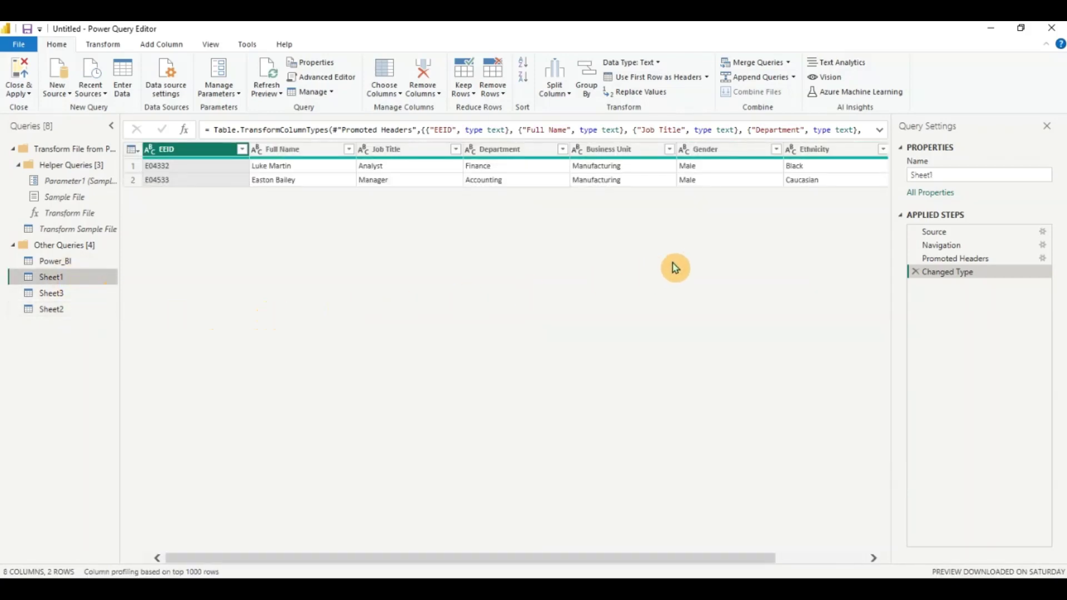
pyautogui.click(794, 84)
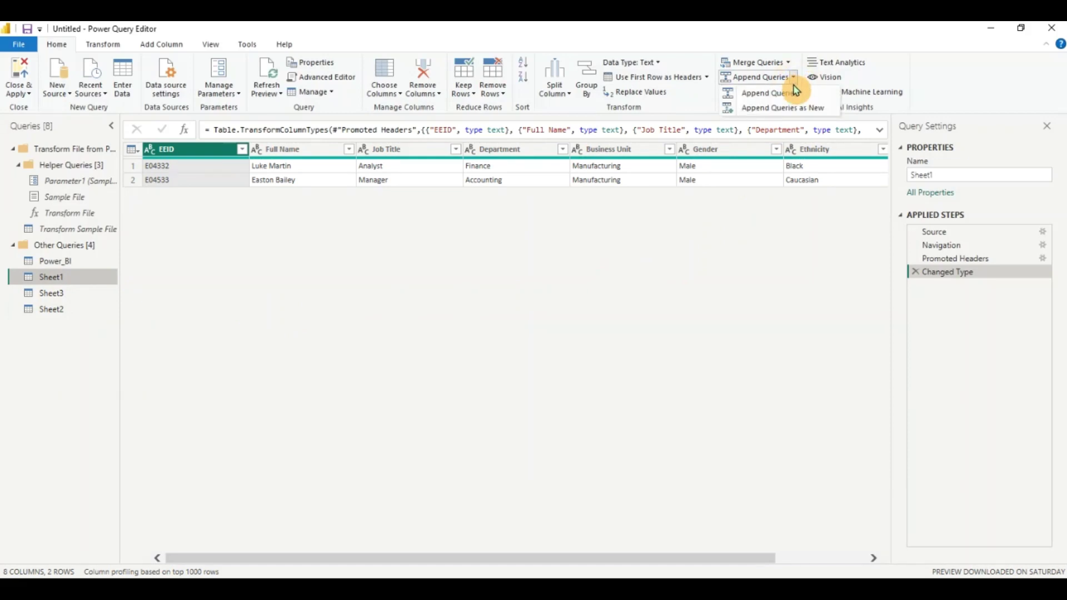
# - Append Sheet1, Sheet1, Sheet2 and Sheet3 as a new query using the three-or-more tables option
pyautogui.click(793, 108)
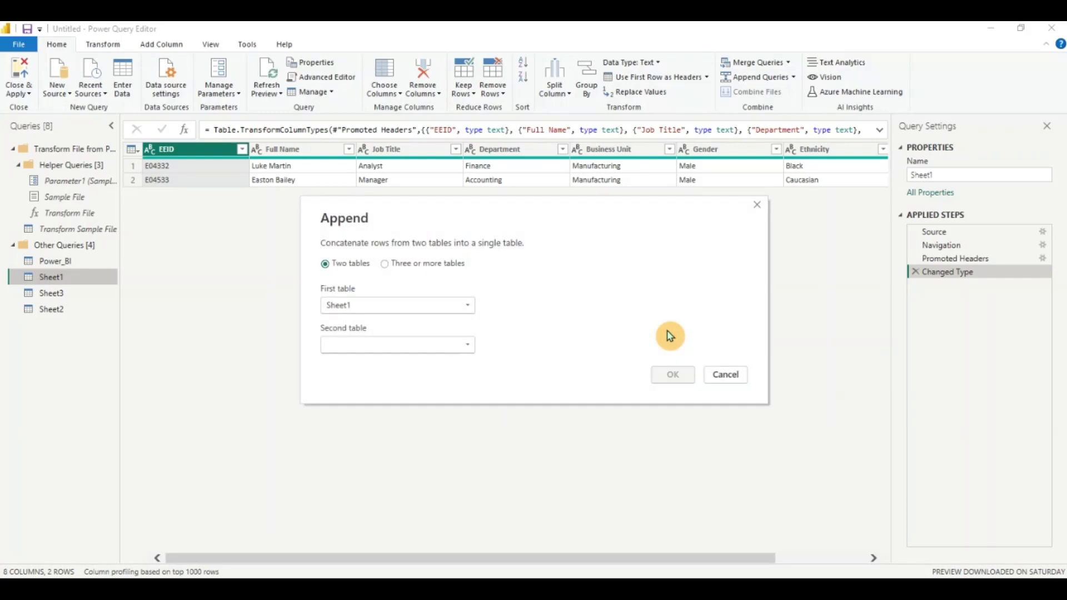
pyautogui.click(385, 264)
pyautogui.click(340, 334)
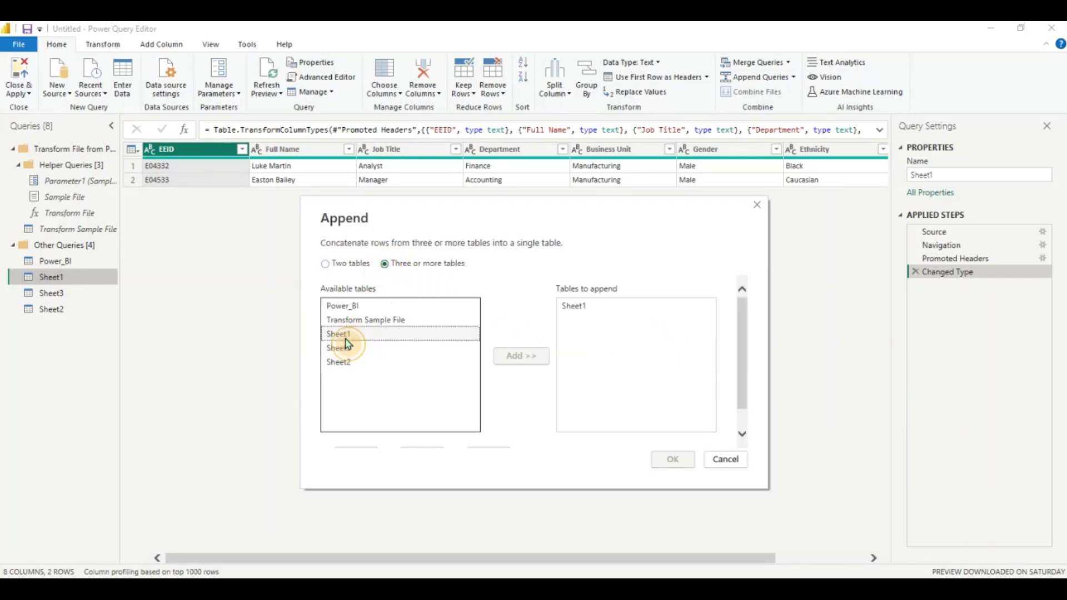
pyautogui.click(516, 362)
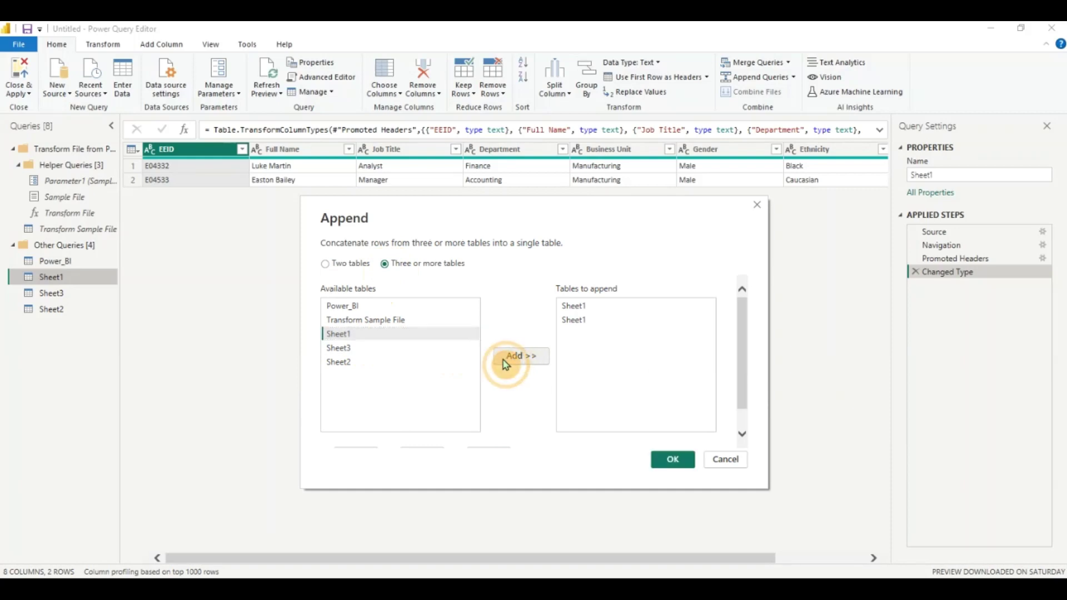
pyautogui.click(352, 361)
pyautogui.keyDown('ctrl'); pyautogui.click(344, 348); pyautogui.keyUp('ctrl')
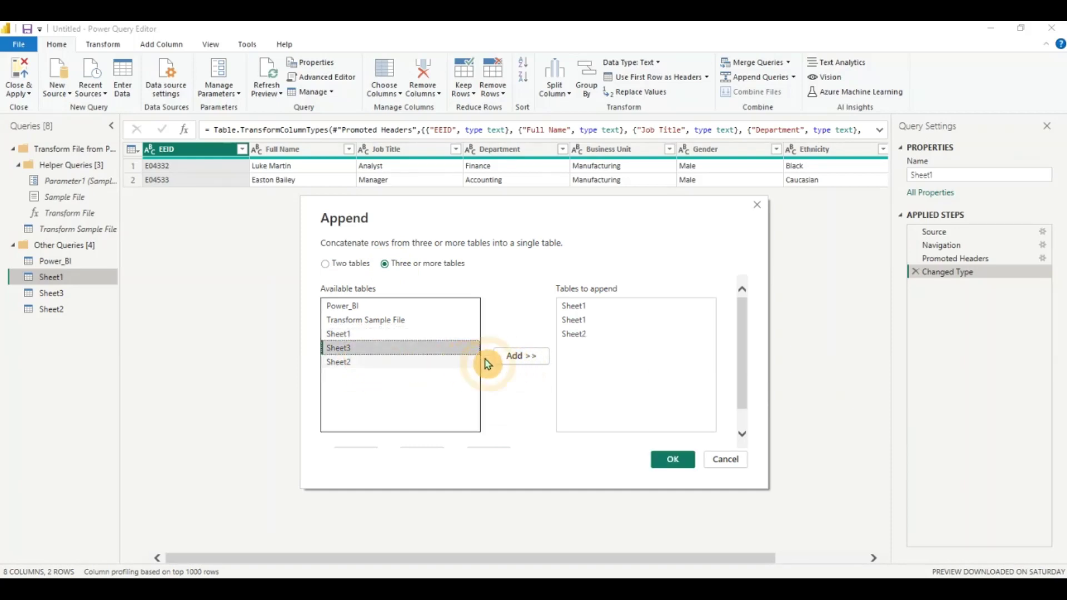
pyautogui.click(519, 359)
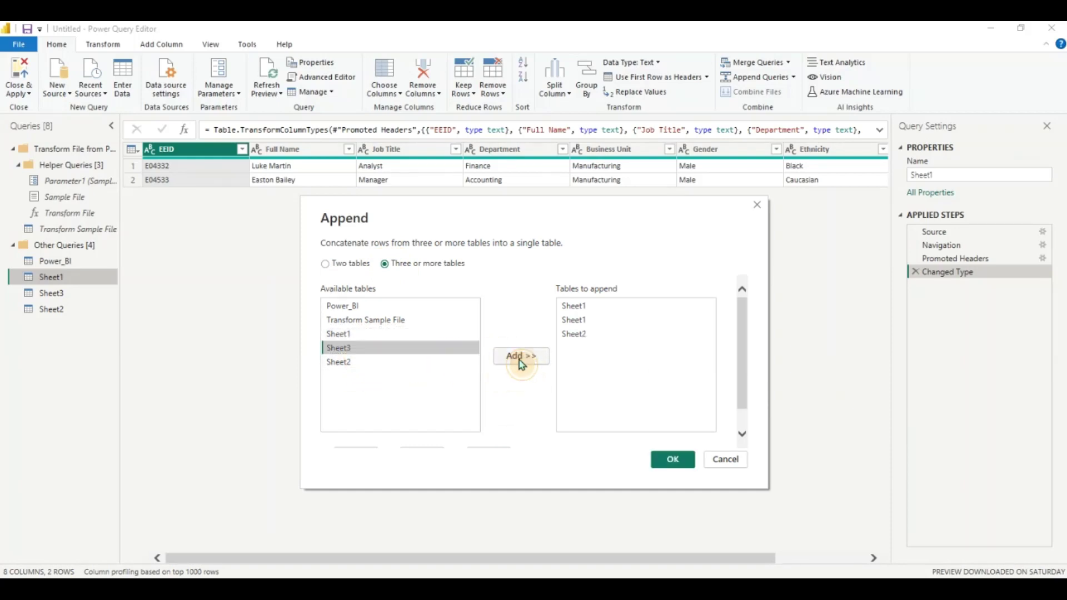
pyautogui.click(683, 460)
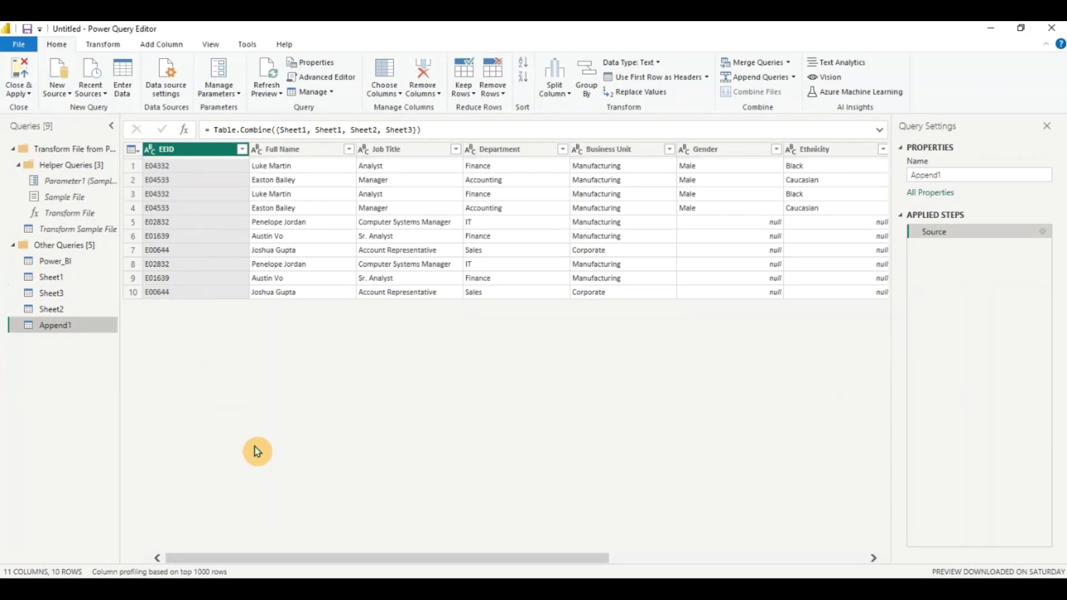
pyautogui.moveTo(300, 560); pyautogui.dragTo(526, 566)
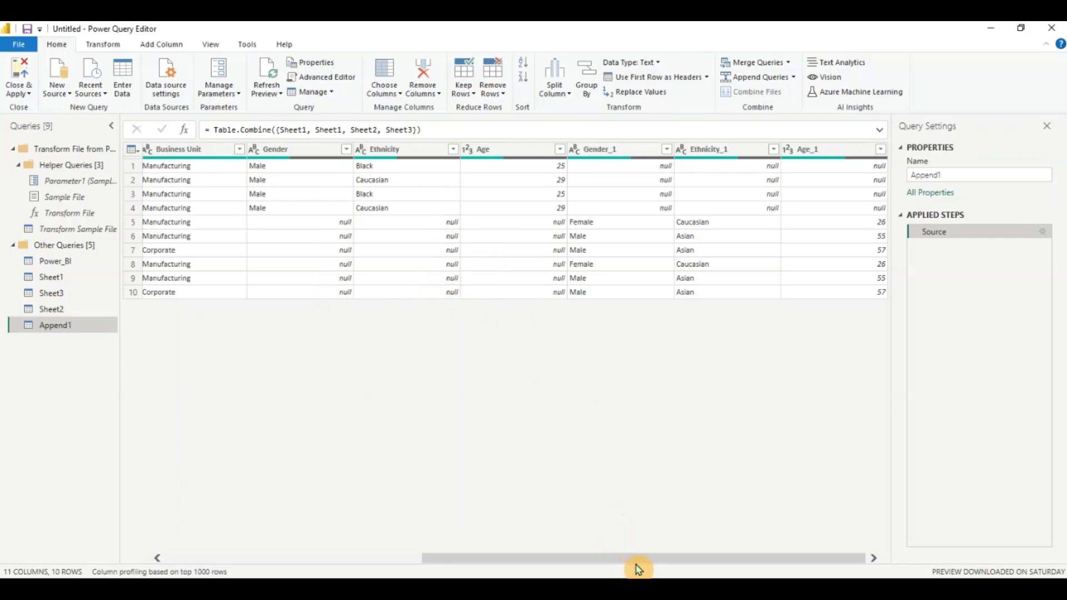
pyautogui.moveTo(683, 560); pyautogui.dragTo(417, 552)
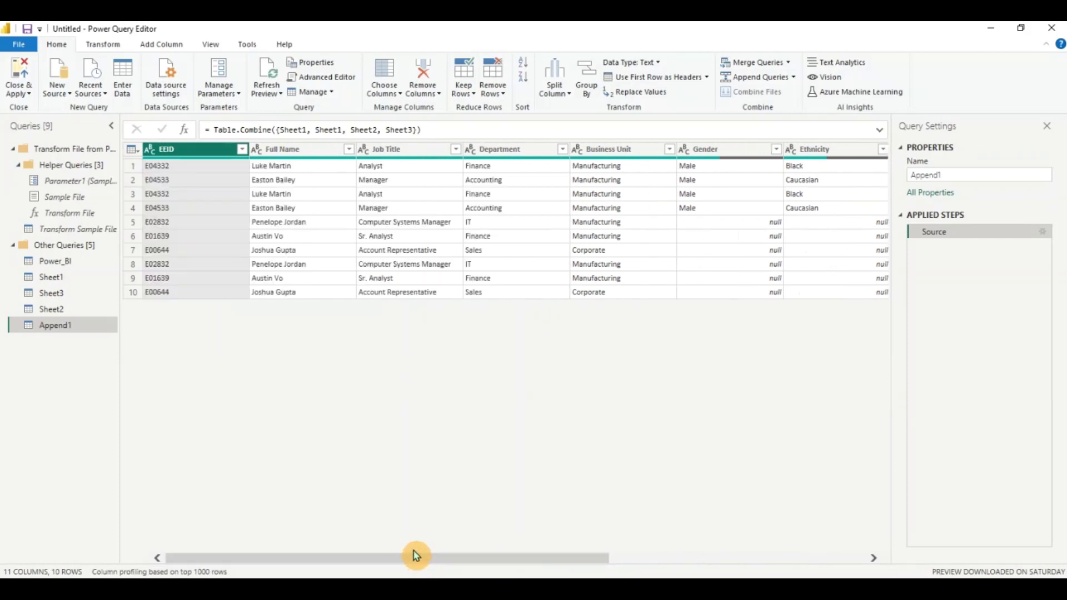
# - In Sheet2, rename Gender_1, Ethnicity_1 and Age_1 to Gender, Ethnicity and Age
pyautogui.click(56, 310)
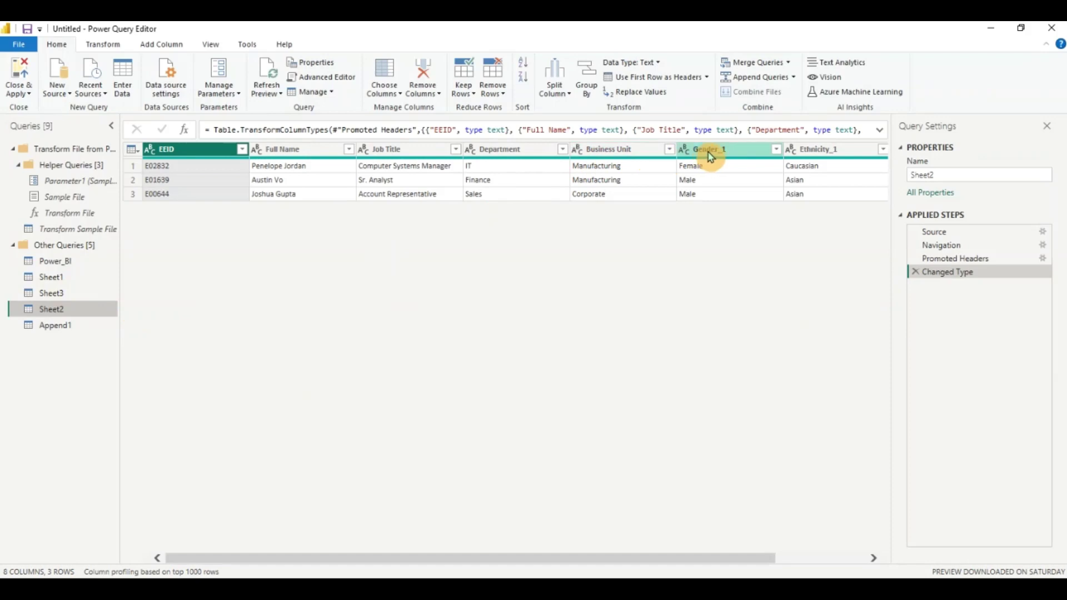
pyautogui.doubleClick(727, 152)
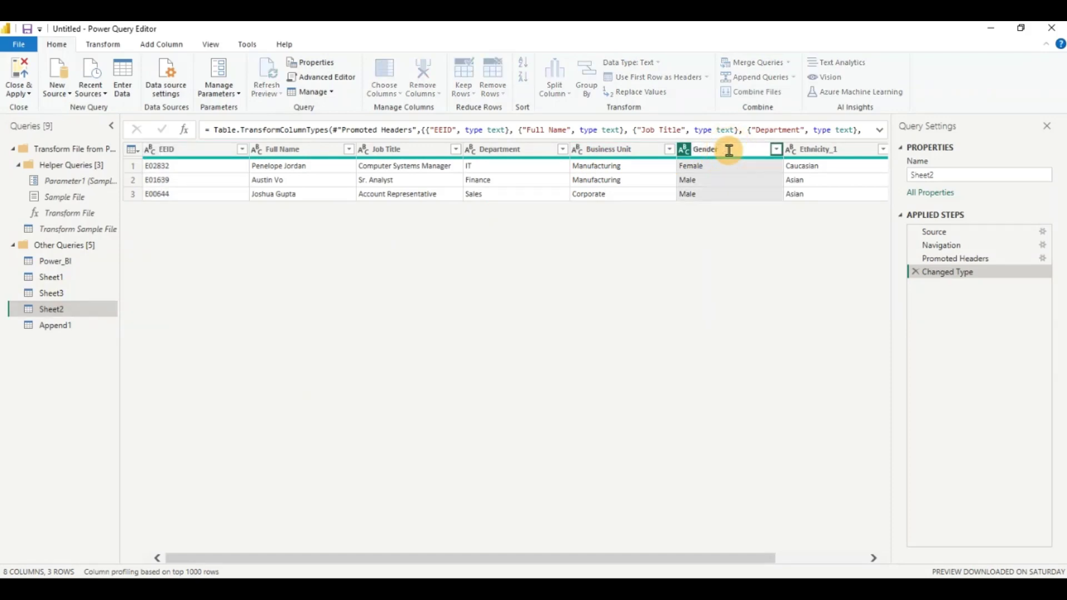
pyautogui.press('Return')
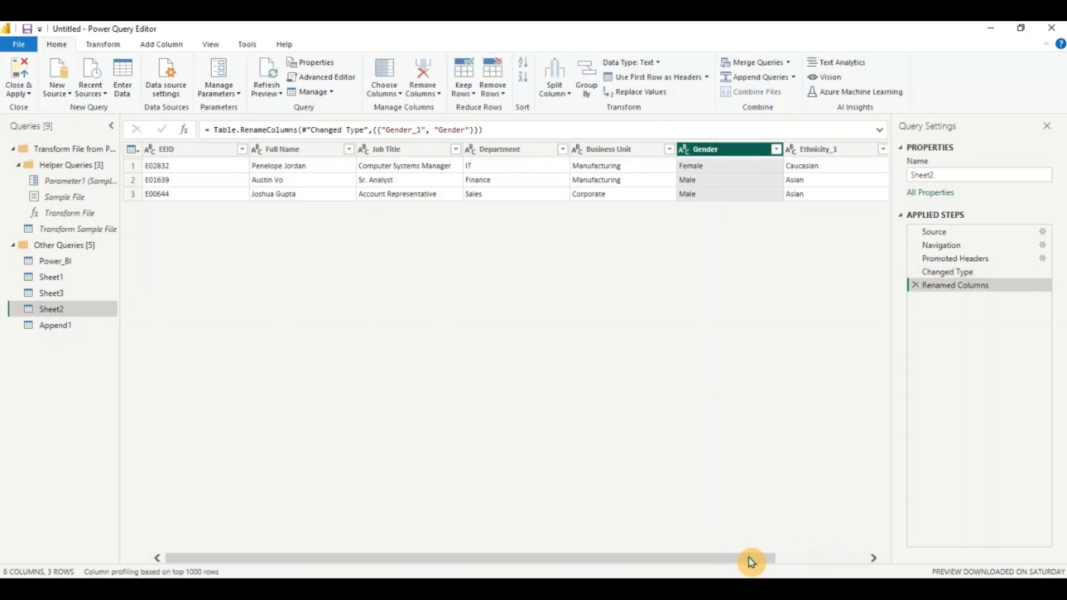
pyautogui.hscroll(1, 745, 562)
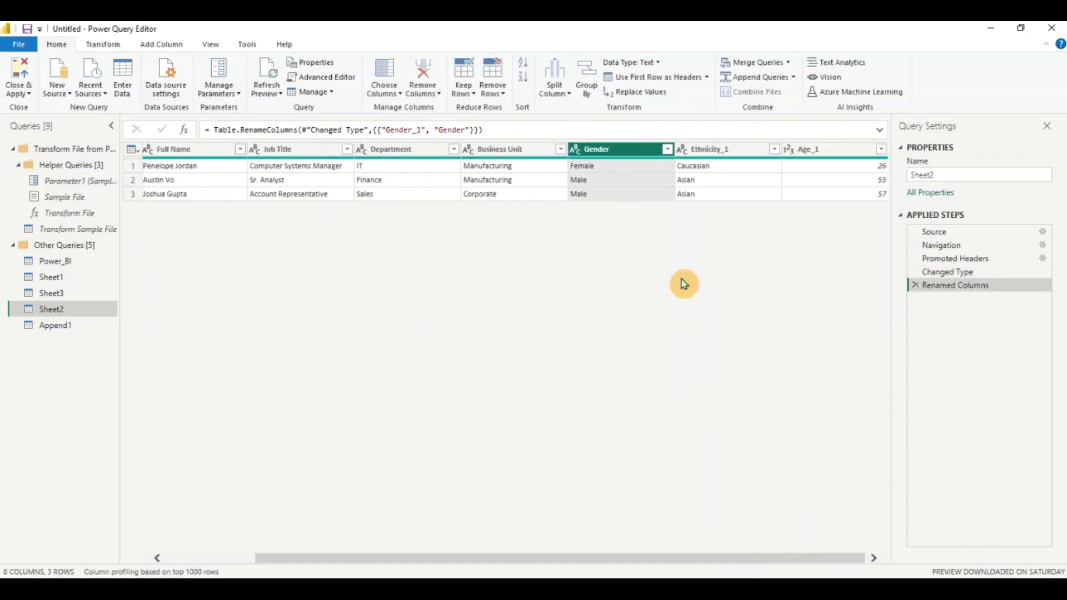
pyautogui.click(737, 155)
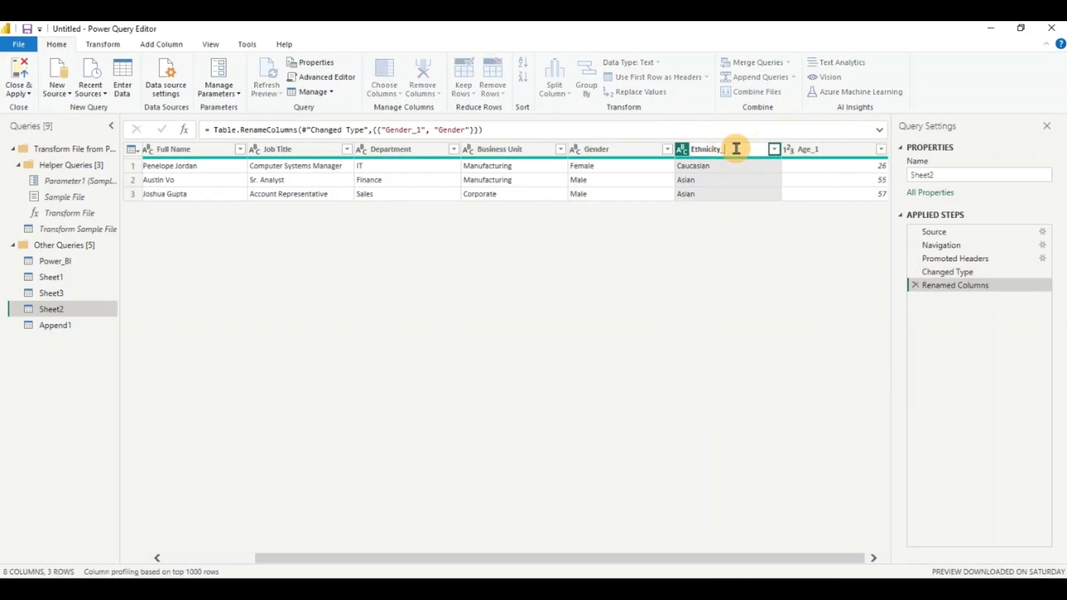
pyautogui.press('Return')
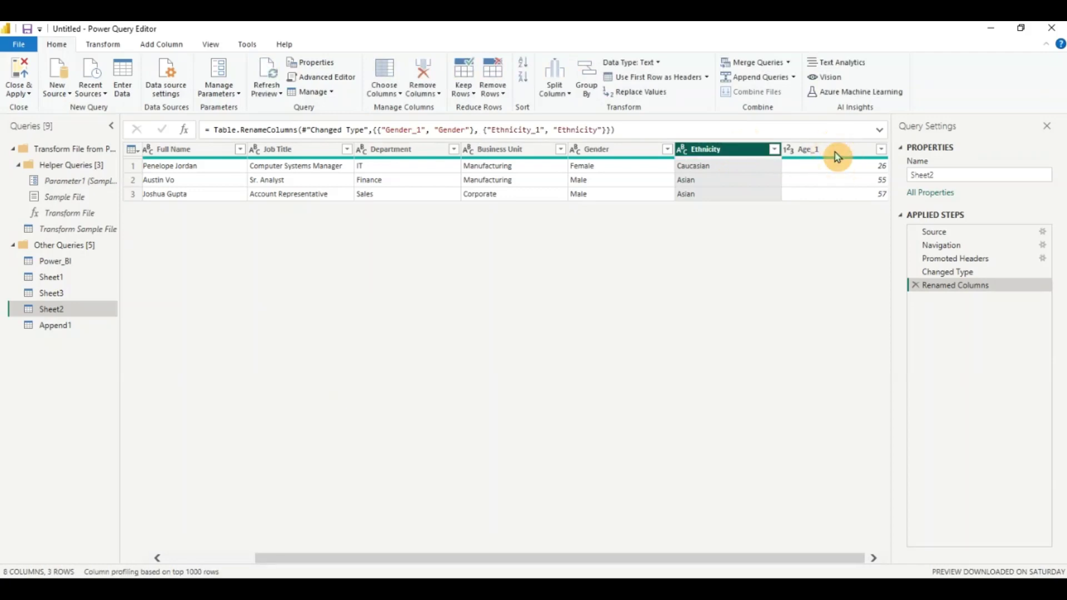
pyautogui.doubleClick(836, 153)
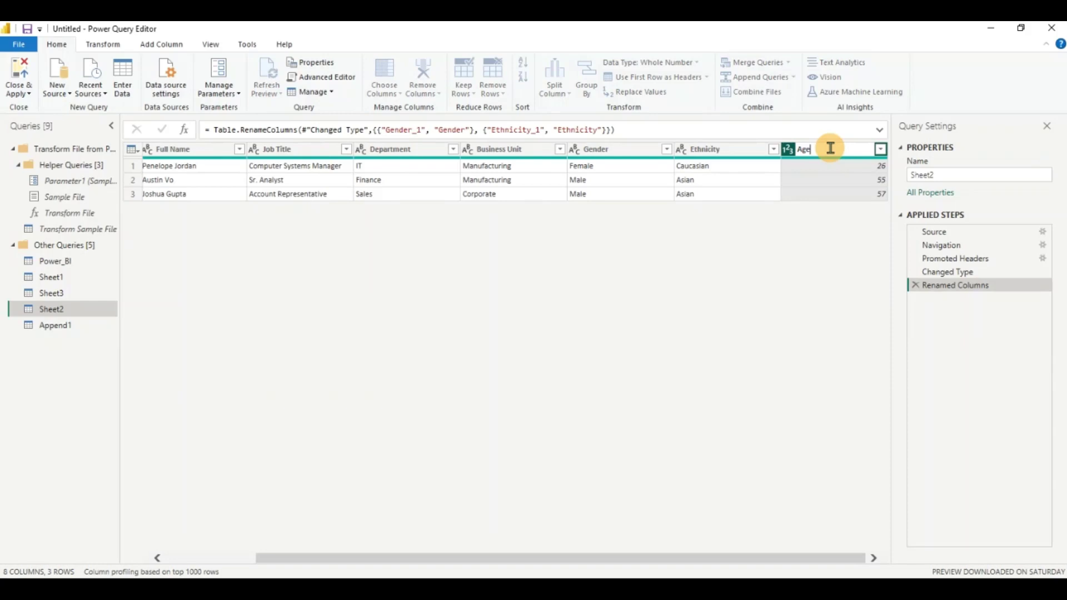
pyautogui.write('Age')
pyautogui.press('Return')
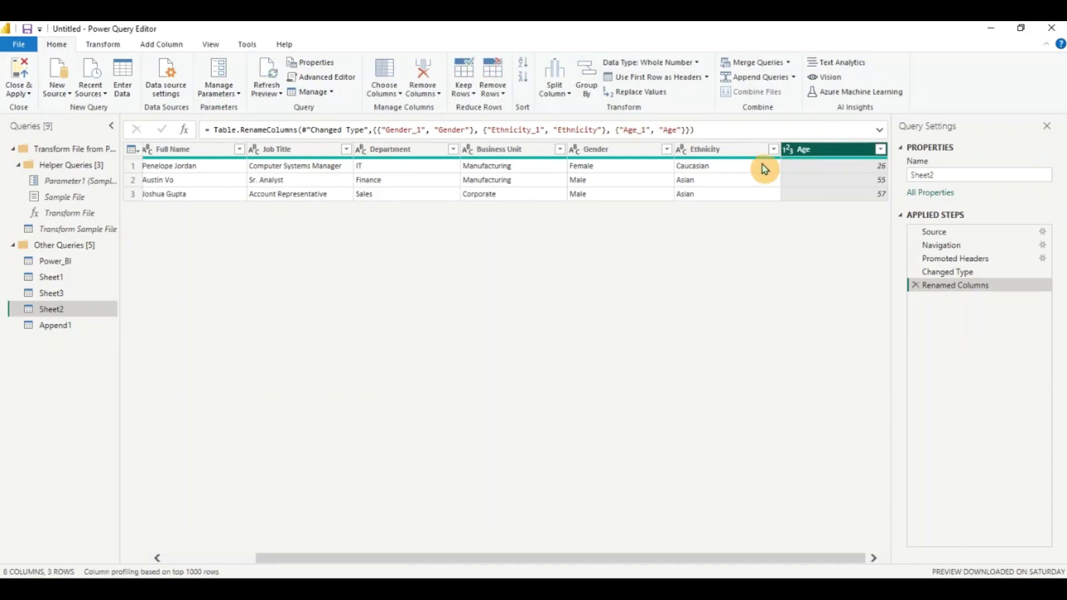
# - Select the whole rename formula in the formula bar for copying
pyautogui.click(214, 131)
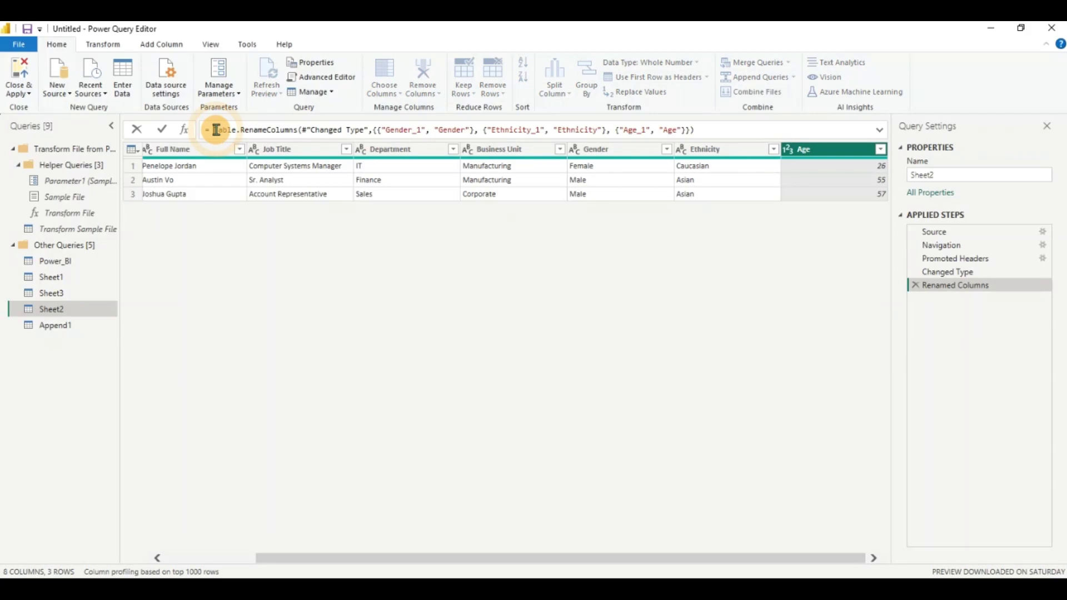
pyautogui.click(712, 132)
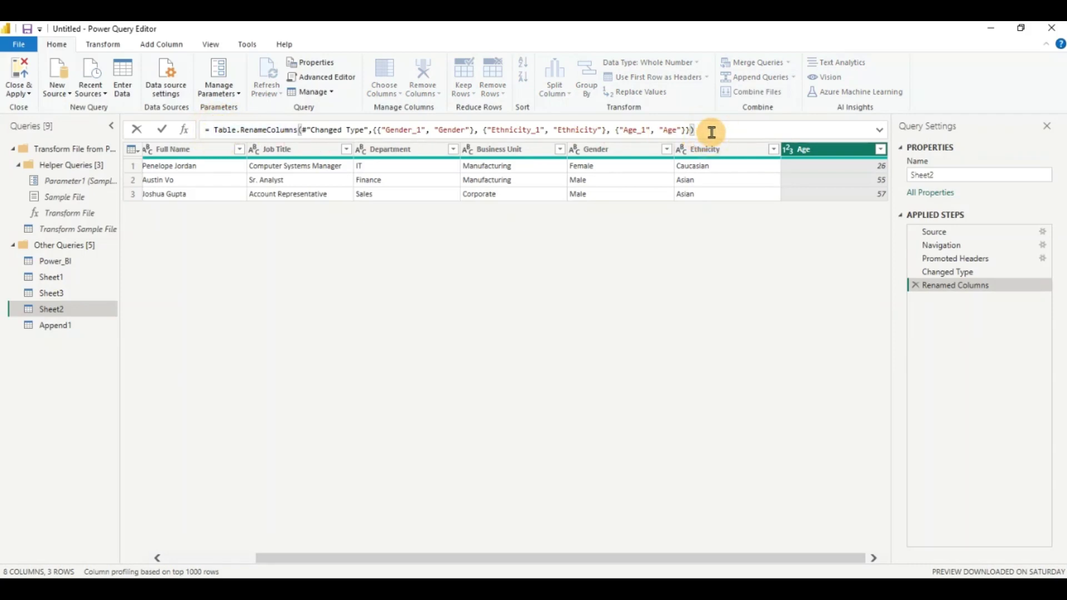
pyautogui.hotkey('ctrl', 'shift', 'Left')
pyautogui.hotkey('ctrl', 'shift', 'Left')
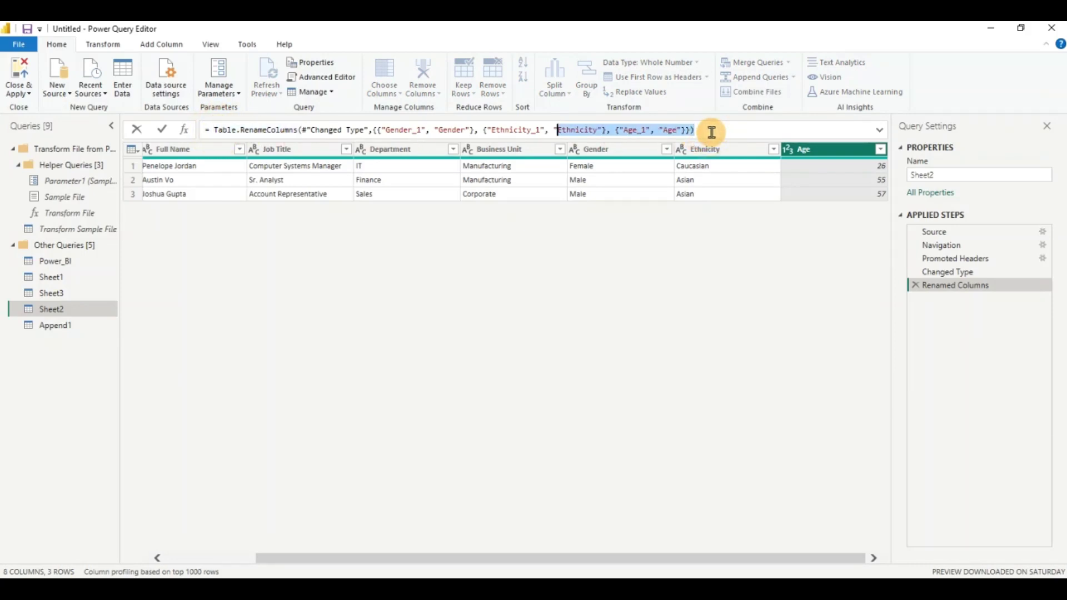
pyautogui.hotkey('shift', 'Home')
pyautogui.hotkey('ctrl', 'c')
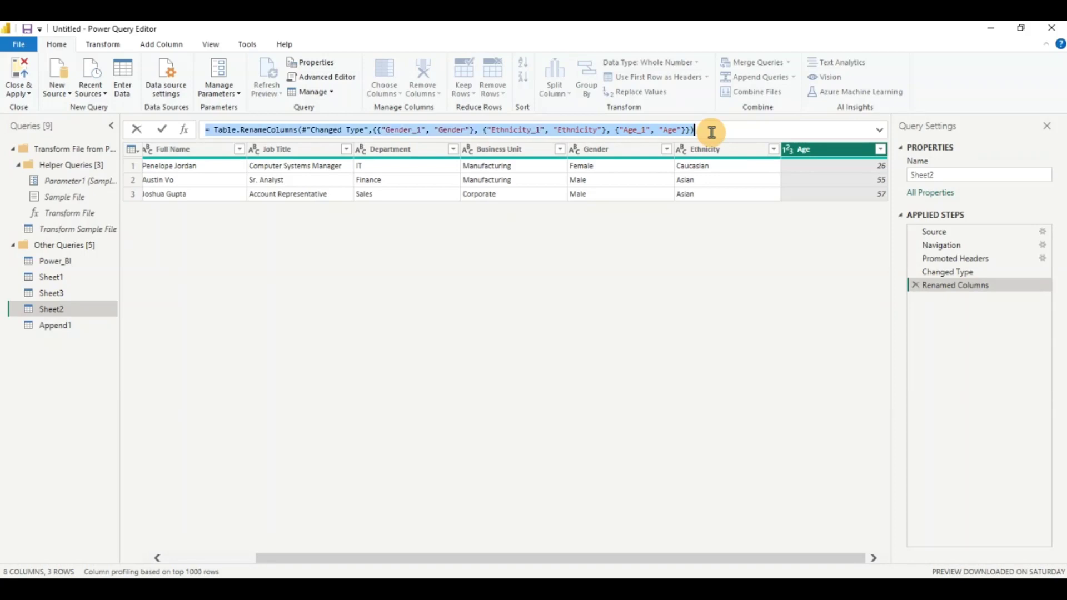
# - Add a custom step to Sheet3 and paste the copied Table.RenameColumns formula into it
pyautogui.click(50, 300)
pyautogui.click(50, 300)
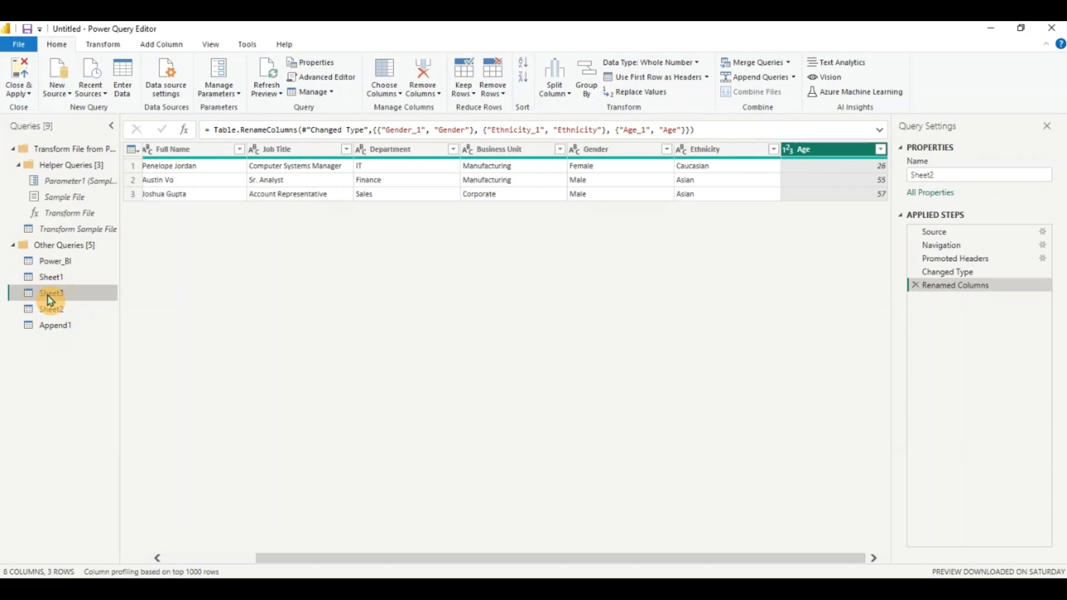
pyautogui.moveTo(50, 300)
pyautogui.mouseDown()
pyautogui.moveTo(174, 255)
pyautogui.moveTo(176, 138)
pyautogui.moveTo(185, 131)
pyautogui.moveTo(202, 167)
pyautogui.moveTo(105, 269)
pyautogui.moveTo(48, 298)
pyautogui.mouseUp()
pyautogui.click(185, 131)
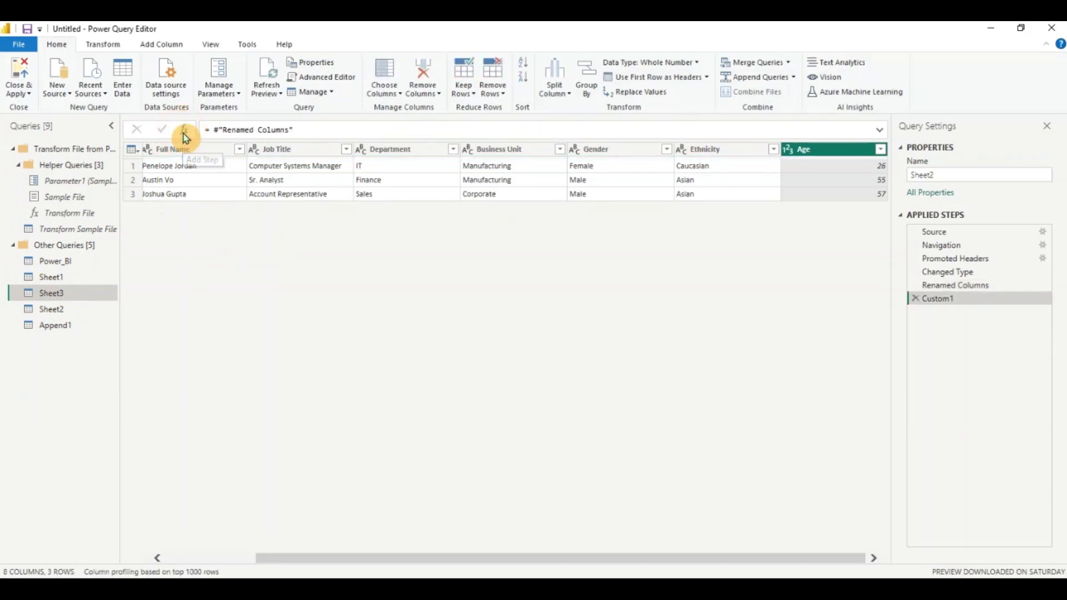
pyautogui.tripleClick(311, 131)
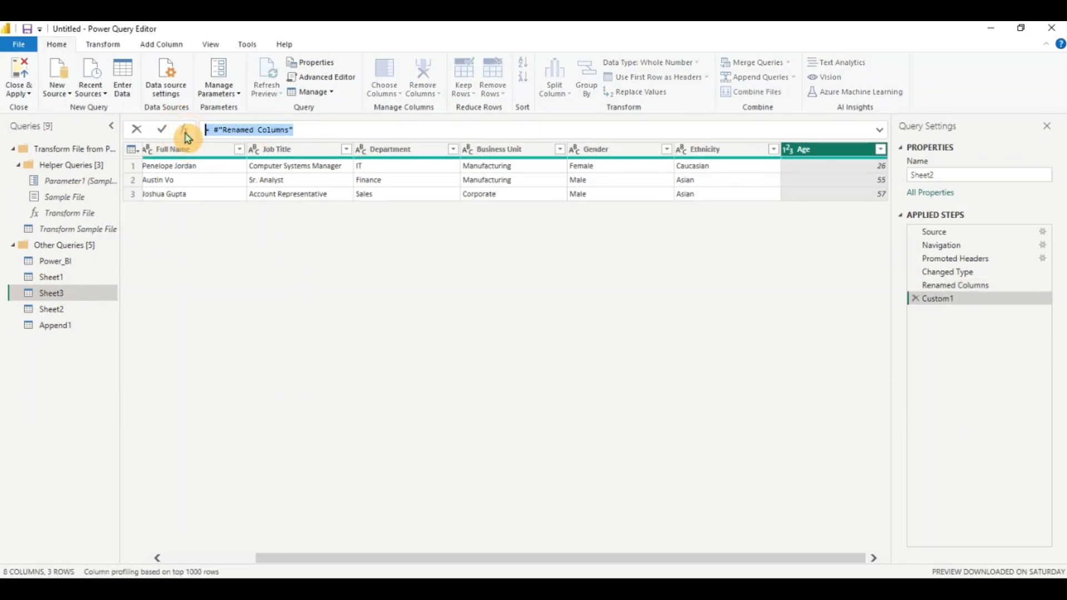
pyautogui.hotkey('ctrl', 'v')
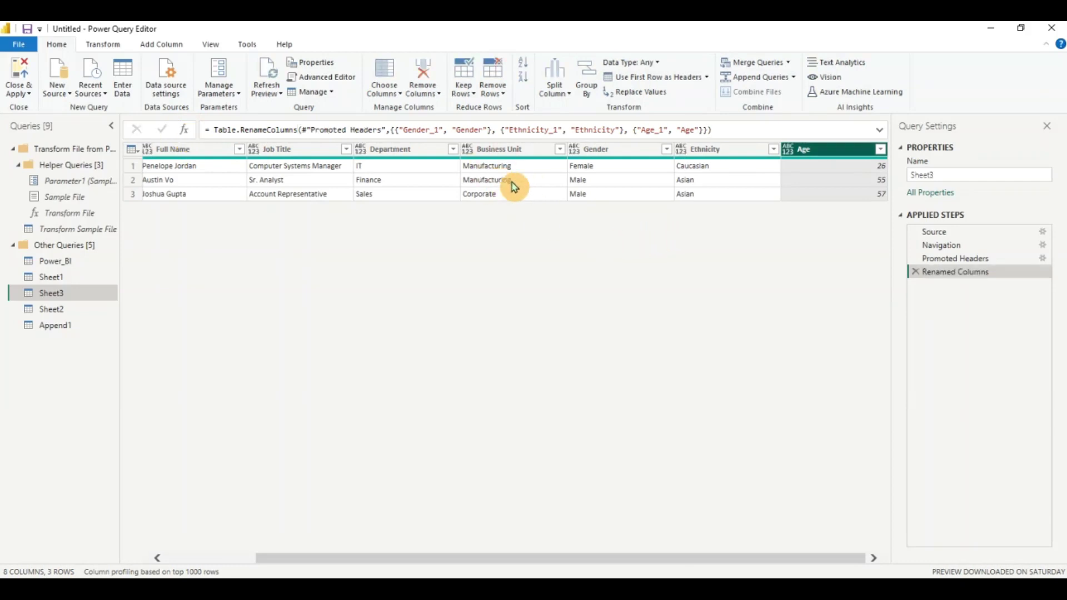
# - Check Append1's unified columns, then Close & Apply to load all queries into the report
pyautogui.click(52, 325)
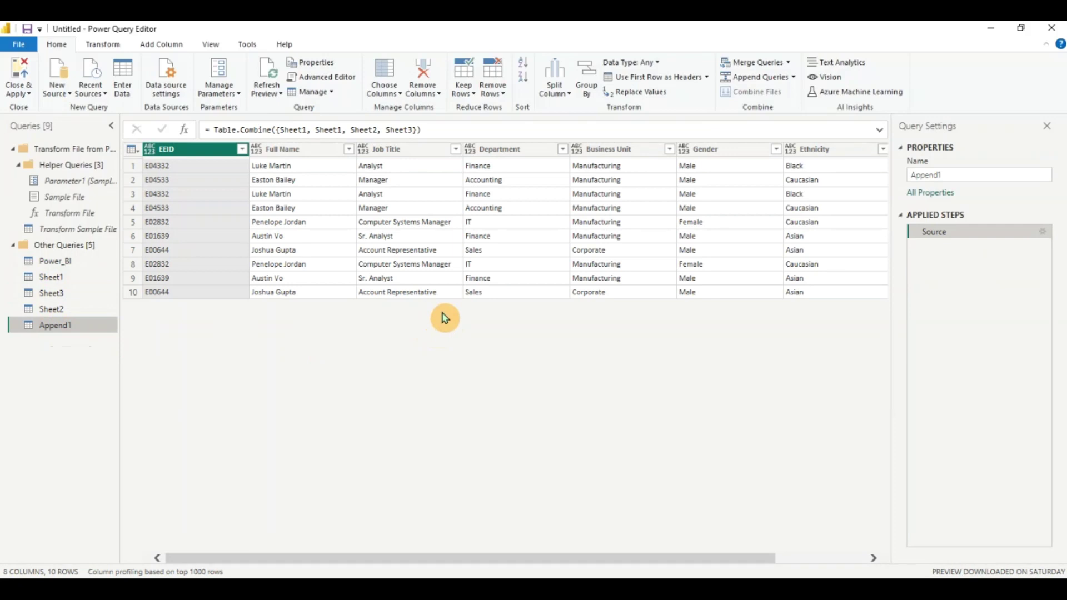
pyautogui.moveTo(605, 551); pyautogui.dragTo(695, 552)
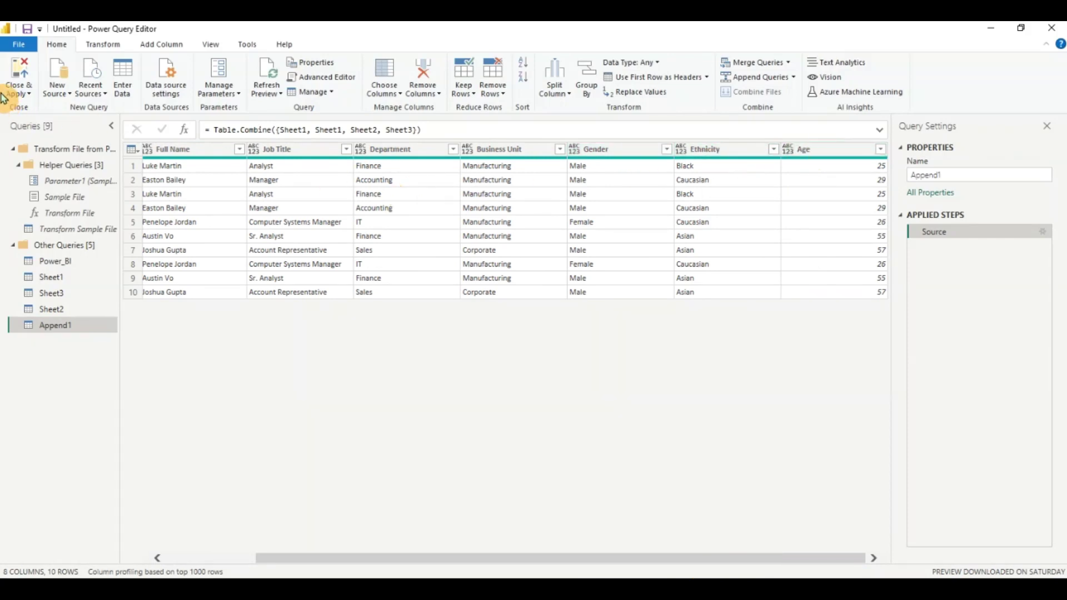
pyautogui.click(19, 92)
pyautogui.click(456, 382)
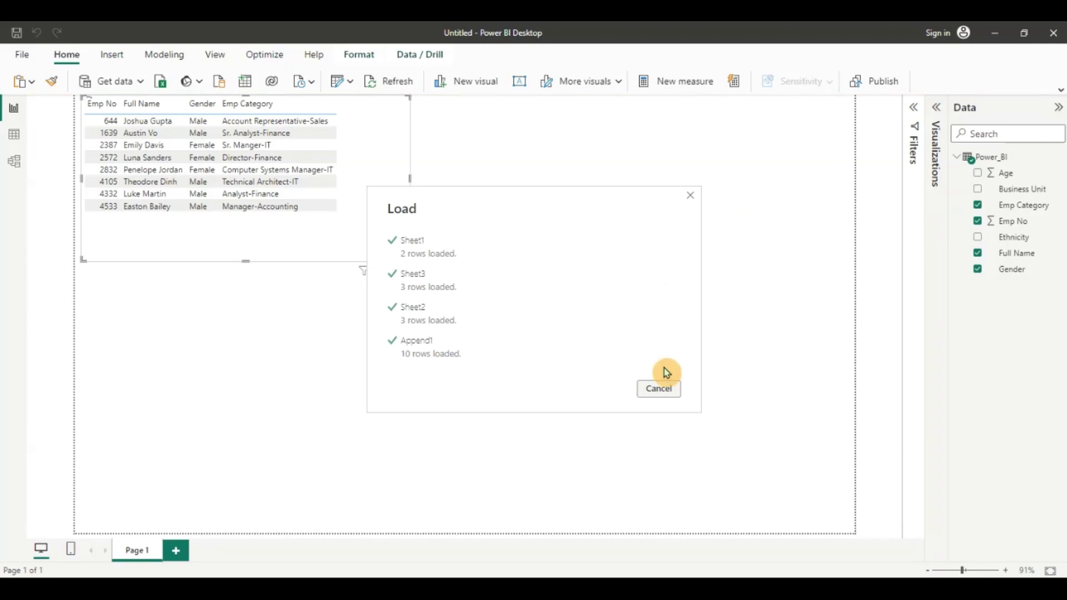
# - Dismiss the load dialog, expand Append1 in the Data pane and add a new empty table visual
pyautogui.click(764, 228)
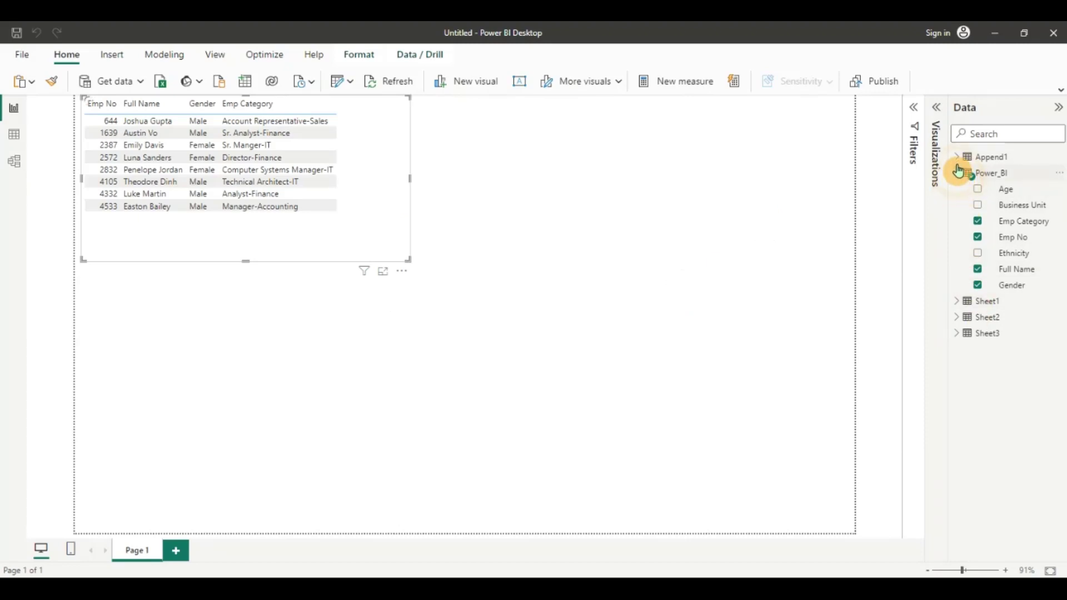
pyautogui.click(958, 174)
pyautogui.click(957, 159)
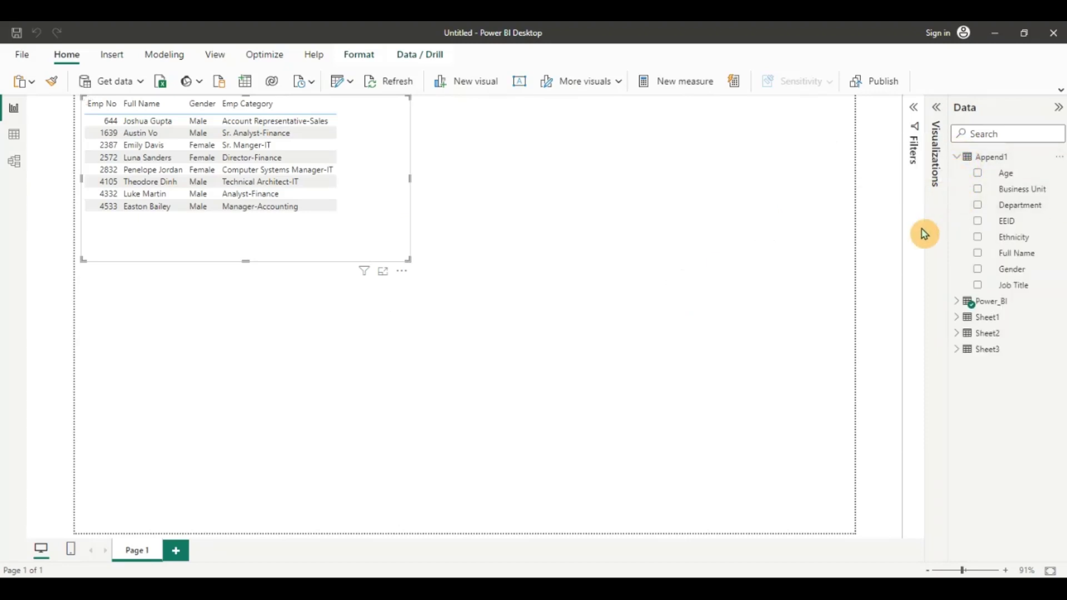
pyautogui.click(936, 112)
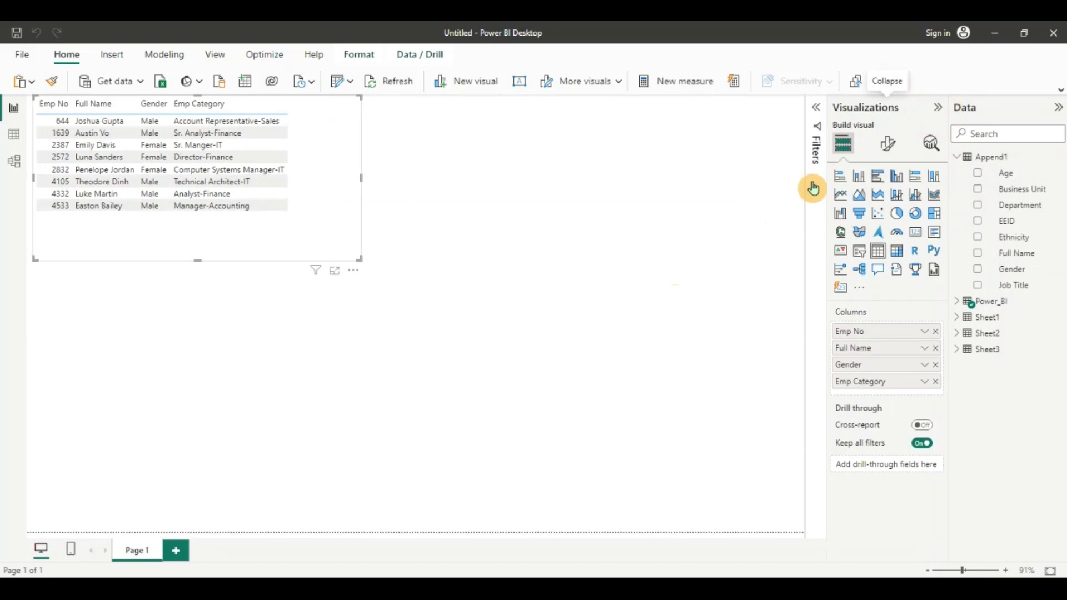
pyautogui.click(453, 347)
pyautogui.click(877, 258)
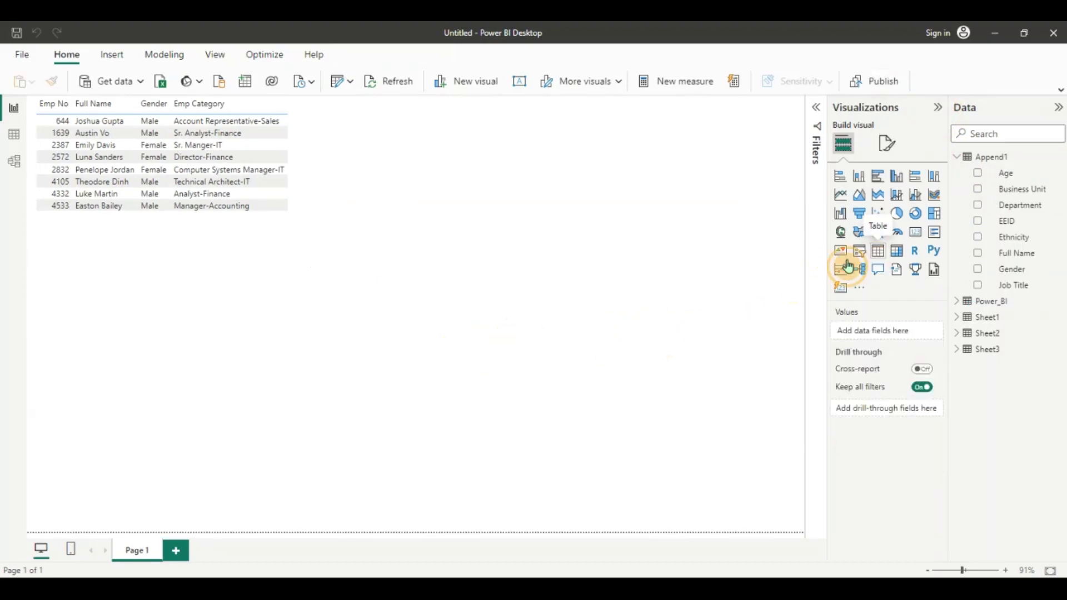
# - Add Append1's Full Name and Gender fields to the new table visual
pyautogui.click(939, 115)
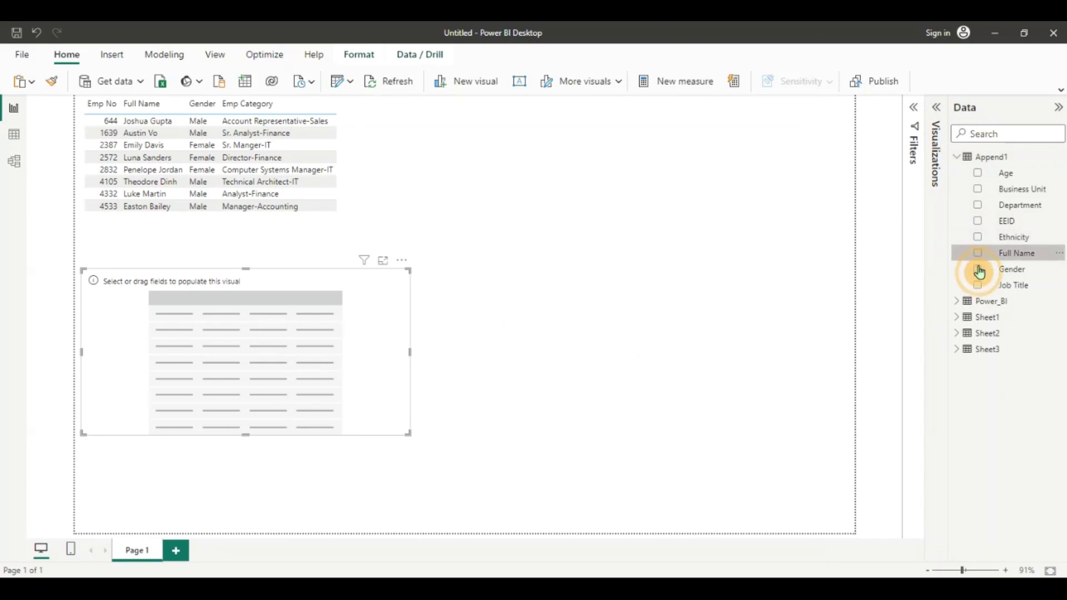
pyautogui.click(978, 257)
pyautogui.click(978, 271)
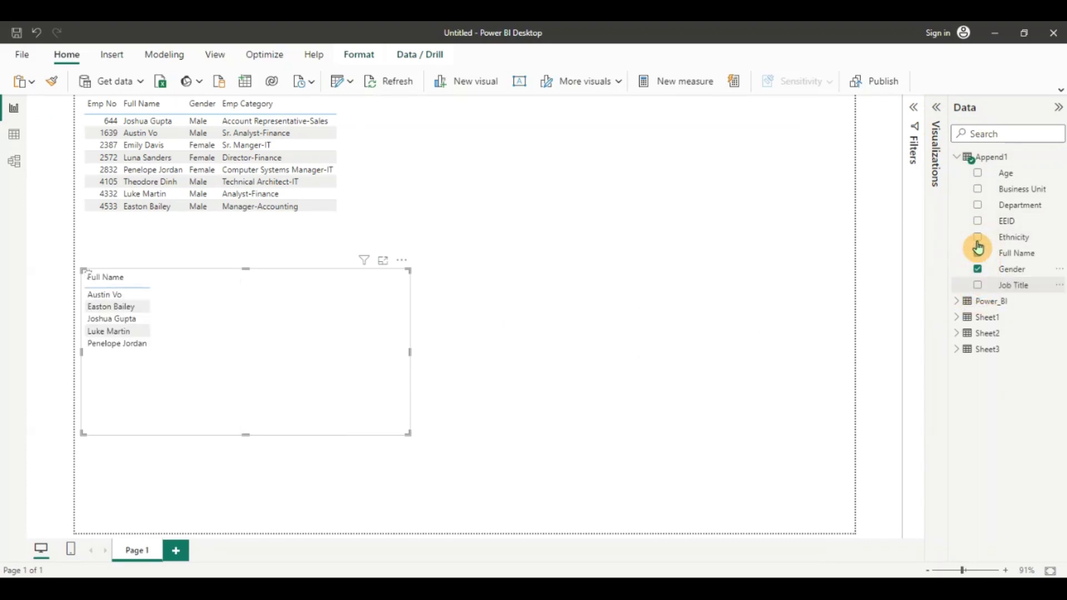